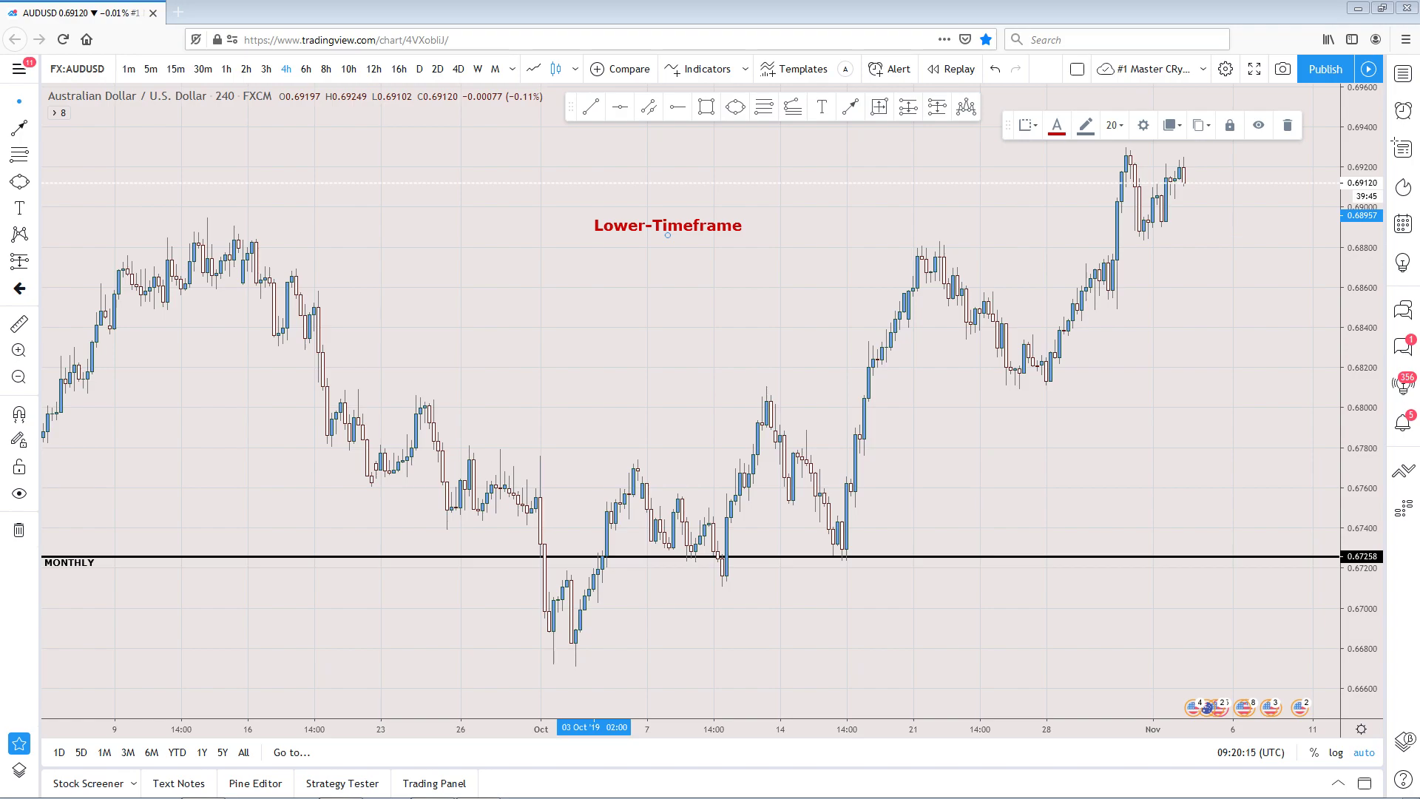
# - Switch to the Timeframes diagram image open in Paint
pyautogui.hotkey('alt', 'Tab')
pyautogui.moveTo(481, 24)
pyautogui.mouseDown()
pyautogui.moveTo(563, 98)
pyautogui.moveTo(550, 95)
pyautogui.mouseUp()
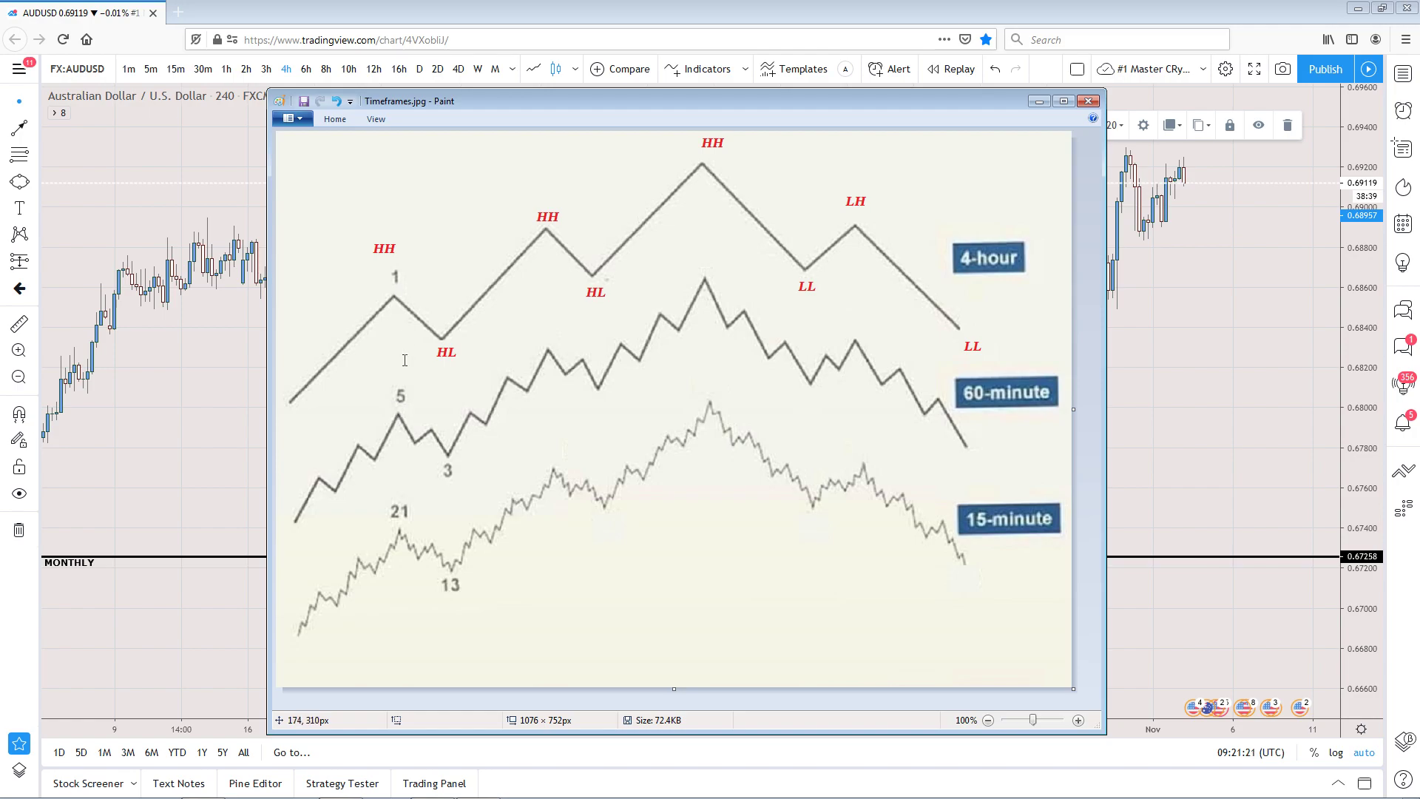
pyautogui.hotkey('alt', 'Tab')
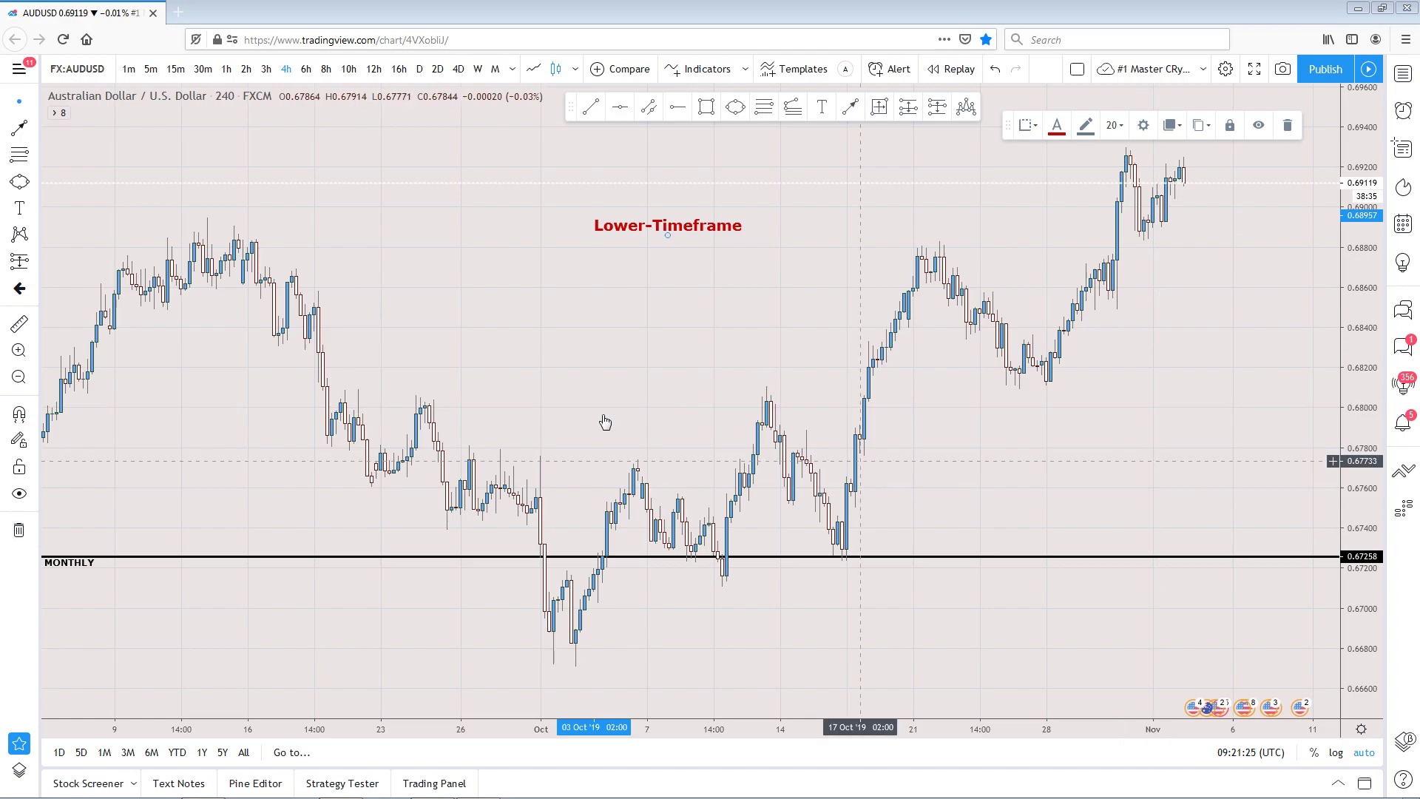
pyautogui.click(849, 109)
pyautogui.click(323, 237)
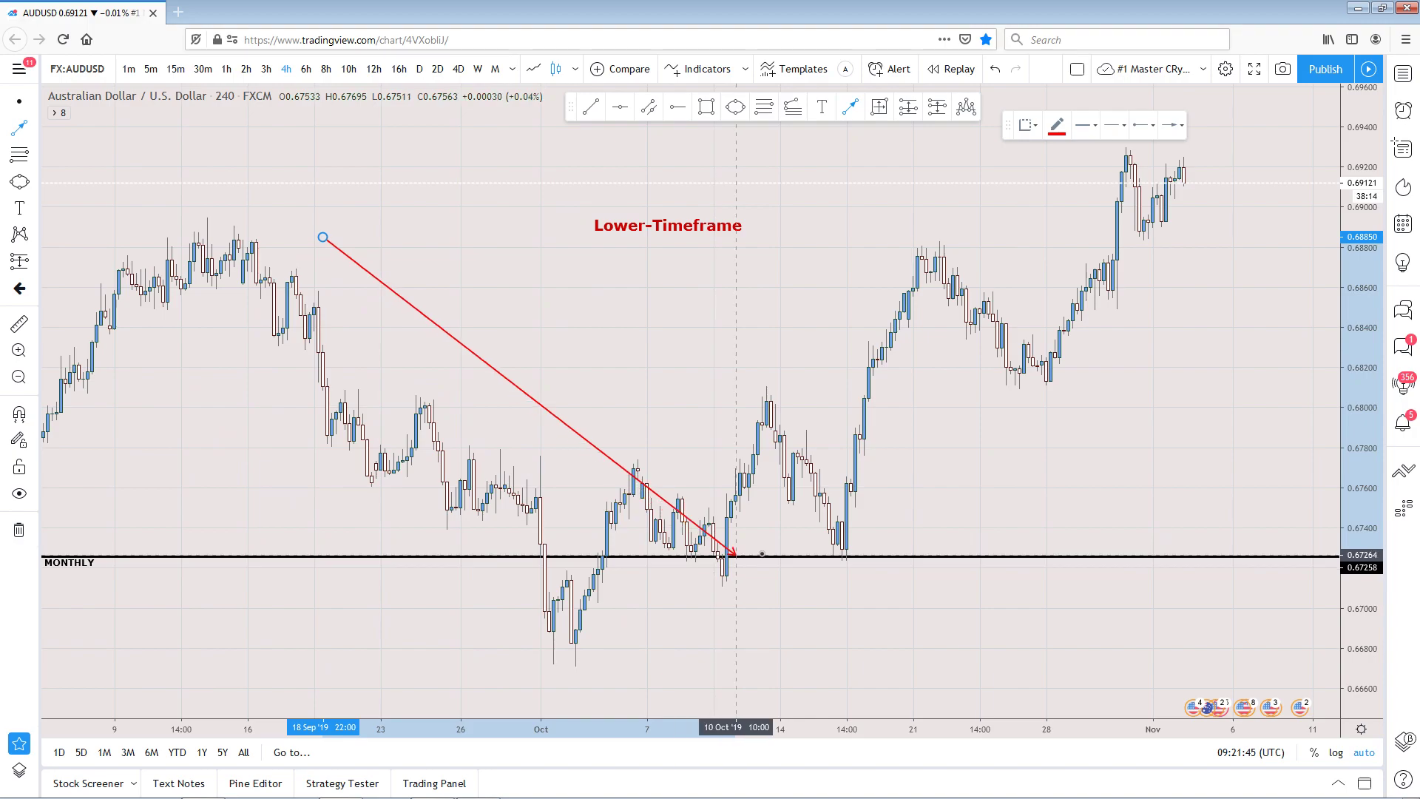
pyautogui.press('Escape')
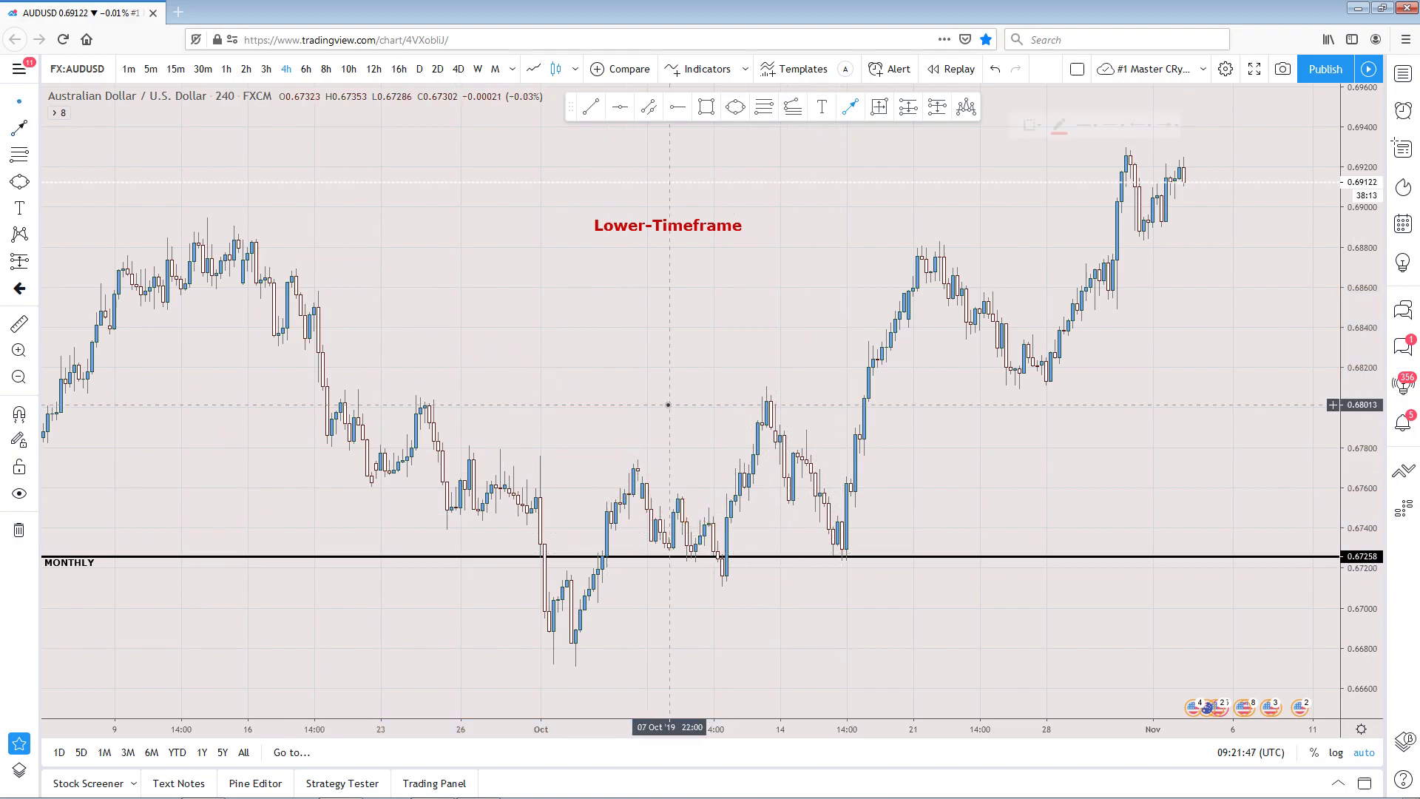
# - Circle the early-, mid- and 10-October MONTHLY touches with three yellow ellipses
pyautogui.click(736, 108)
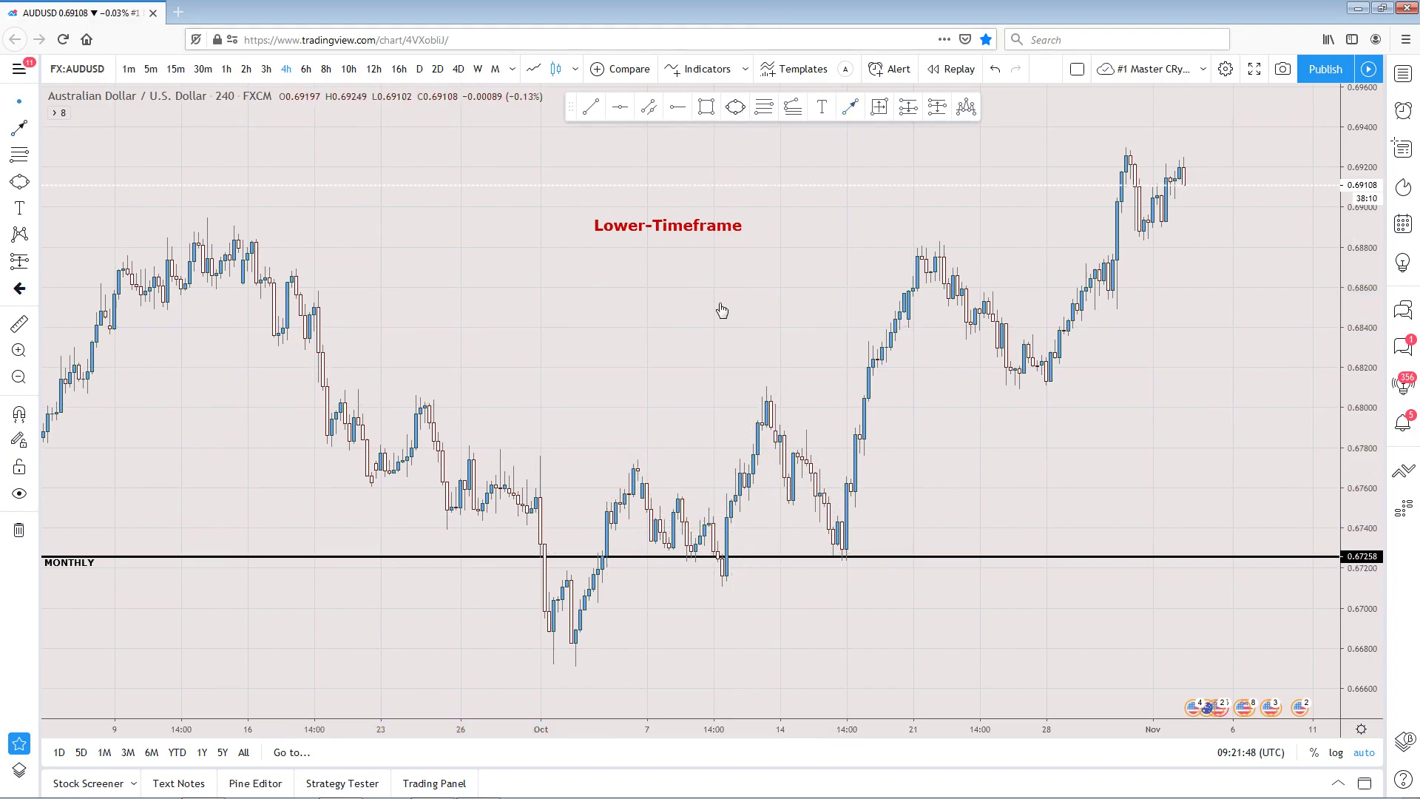
pyautogui.click(589, 540)
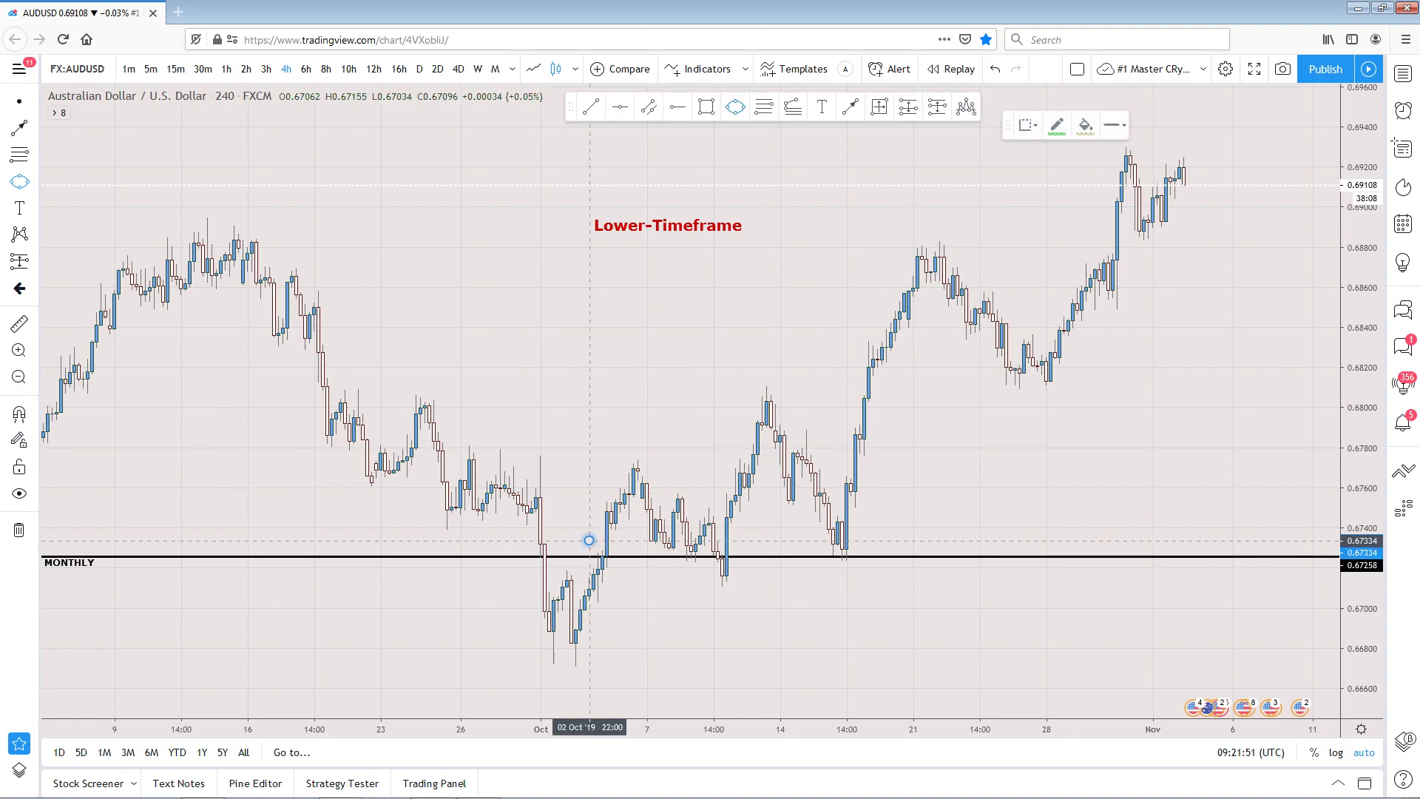
pyautogui.click(624, 568)
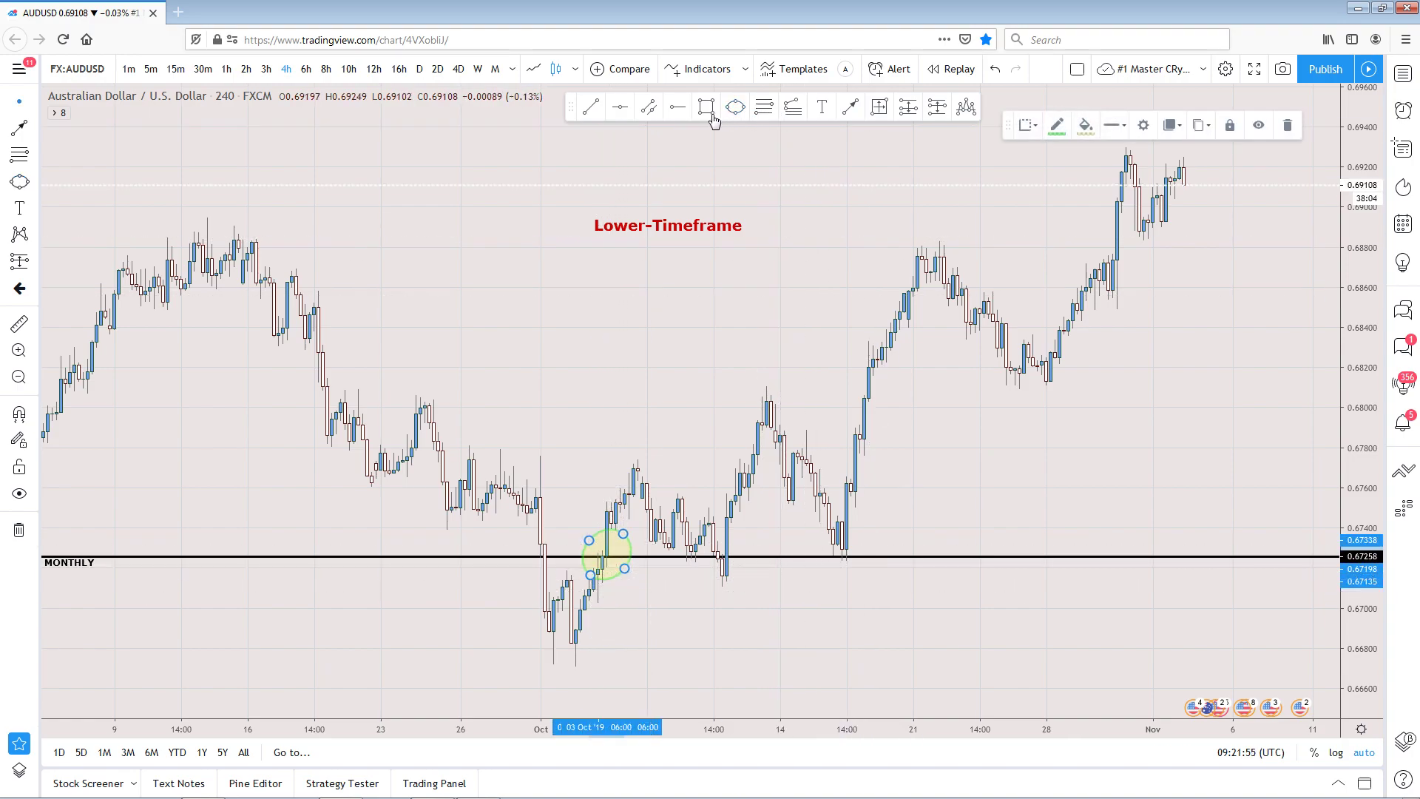
pyautogui.click(742, 111)
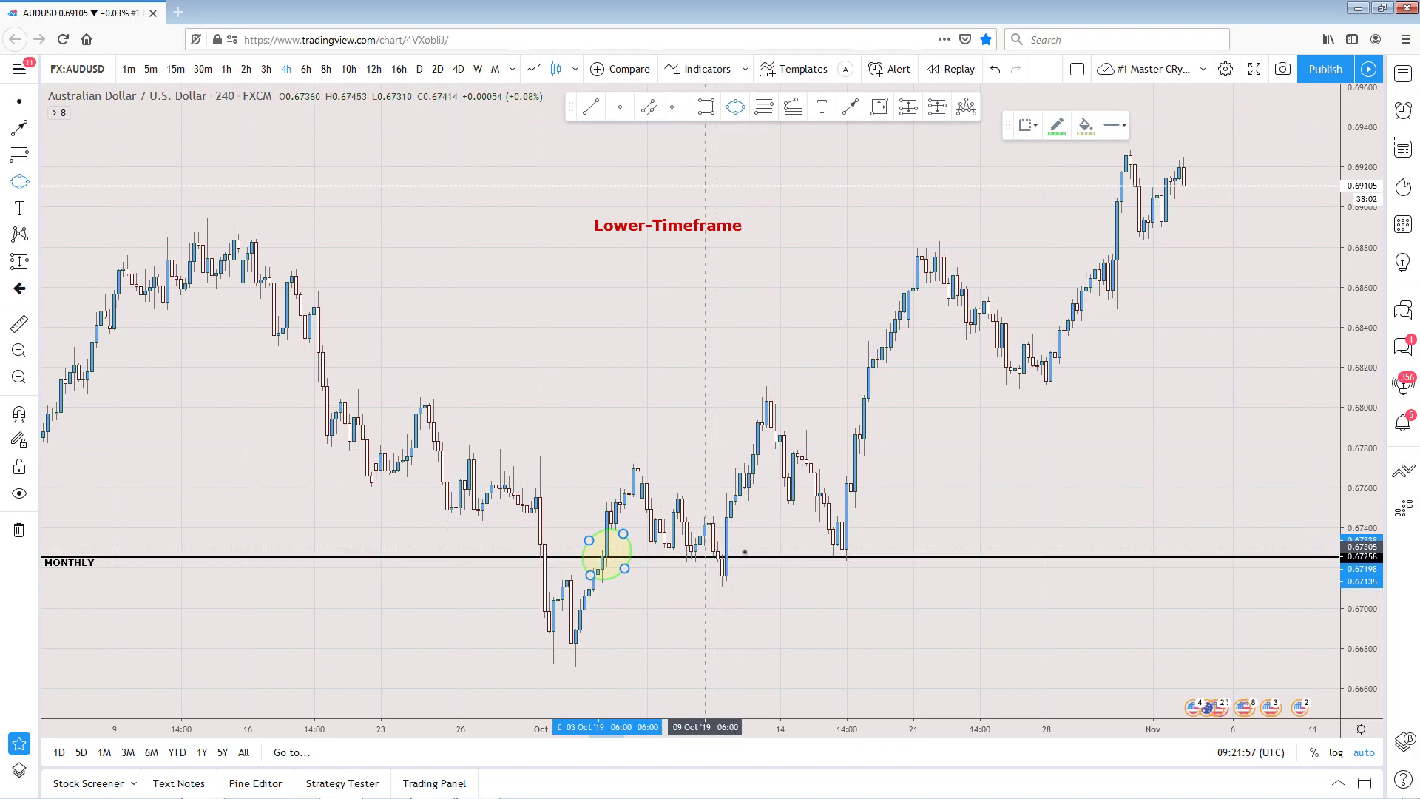
pyautogui.click(829, 540)
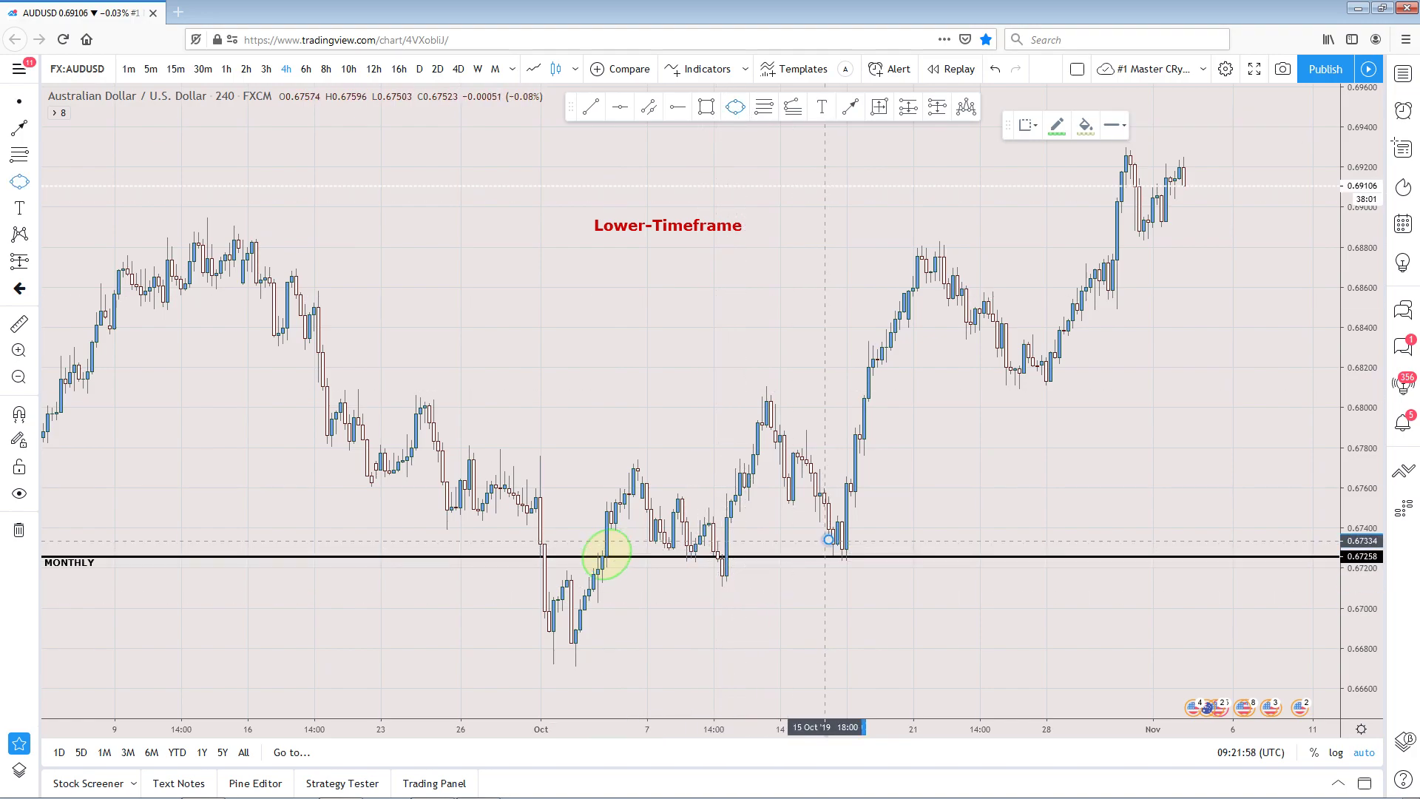
pyautogui.click(872, 562)
pyautogui.click(830, 563)
pyautogui.moveTo(829, 539); pyautogui.dragTo(813, 539)
pyautogui.click(798, 143)
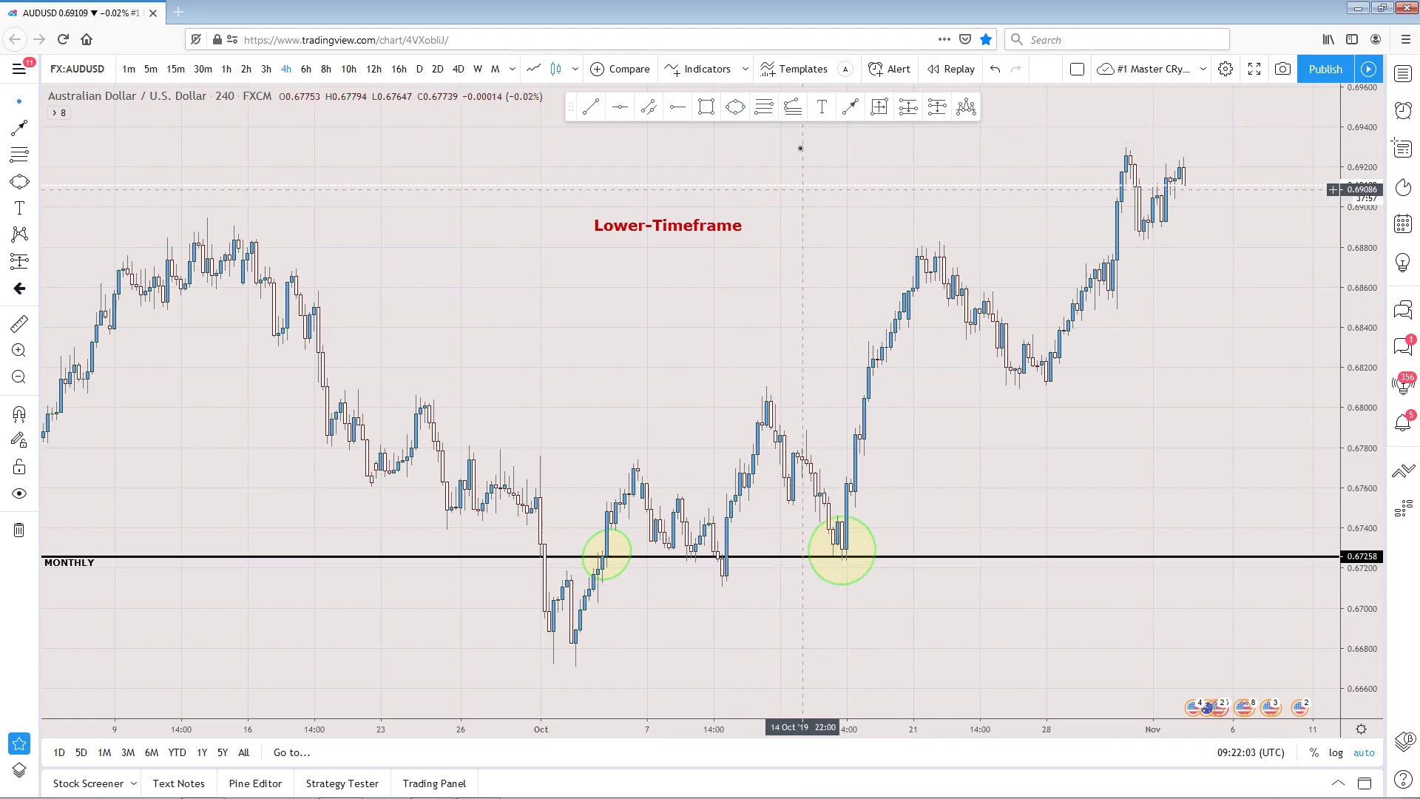
pyautogui.click(734, 108)
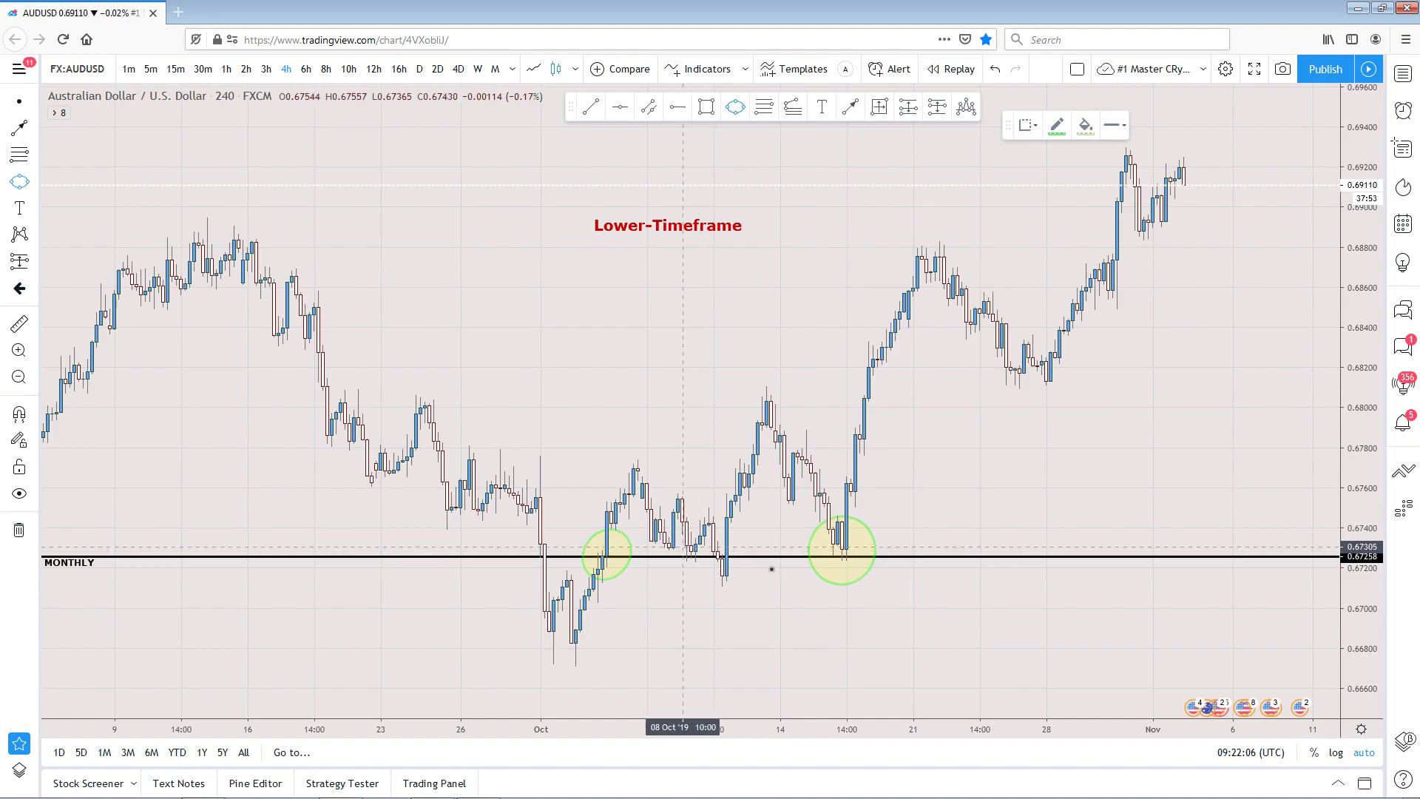
pyautogui.click(683, 547)
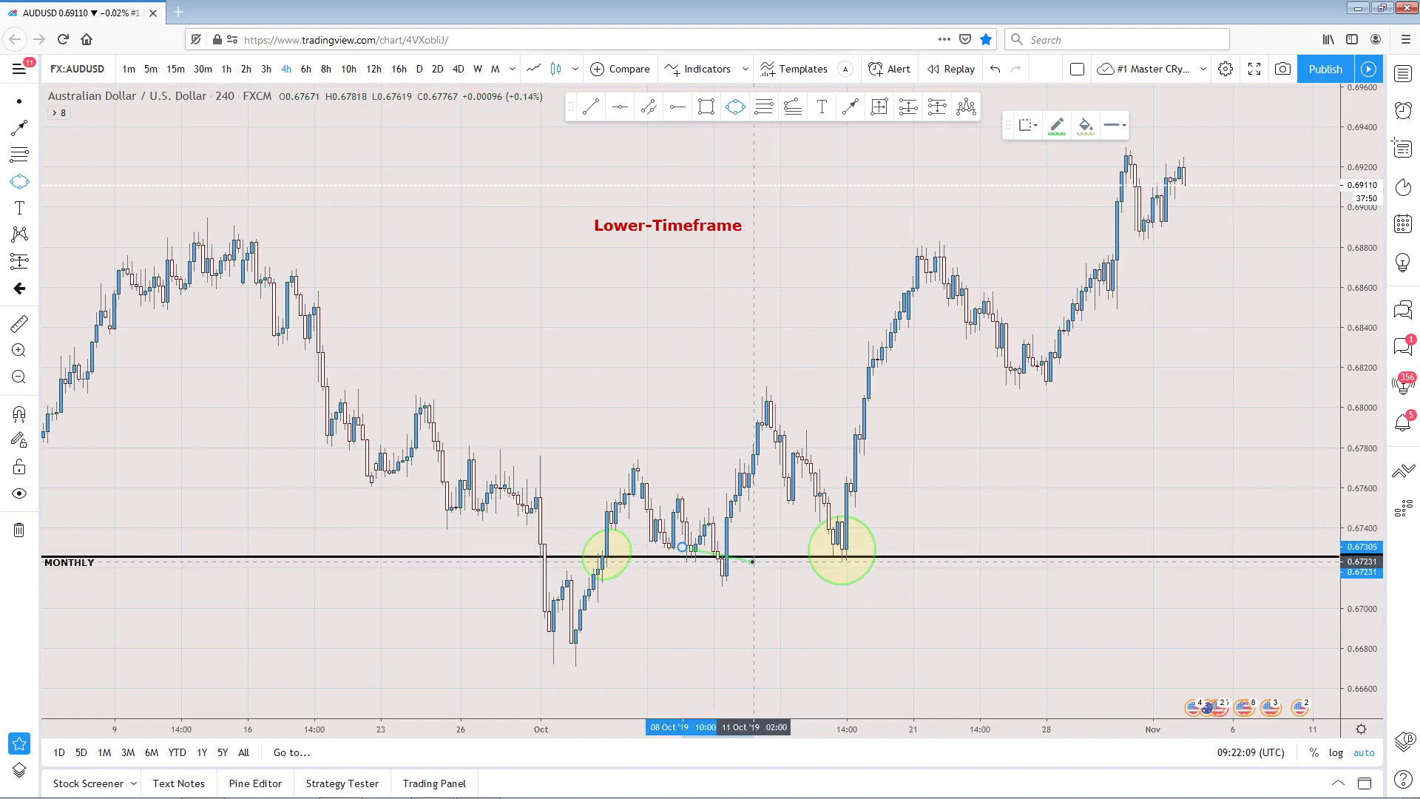
pyautogui.click(753, 561)
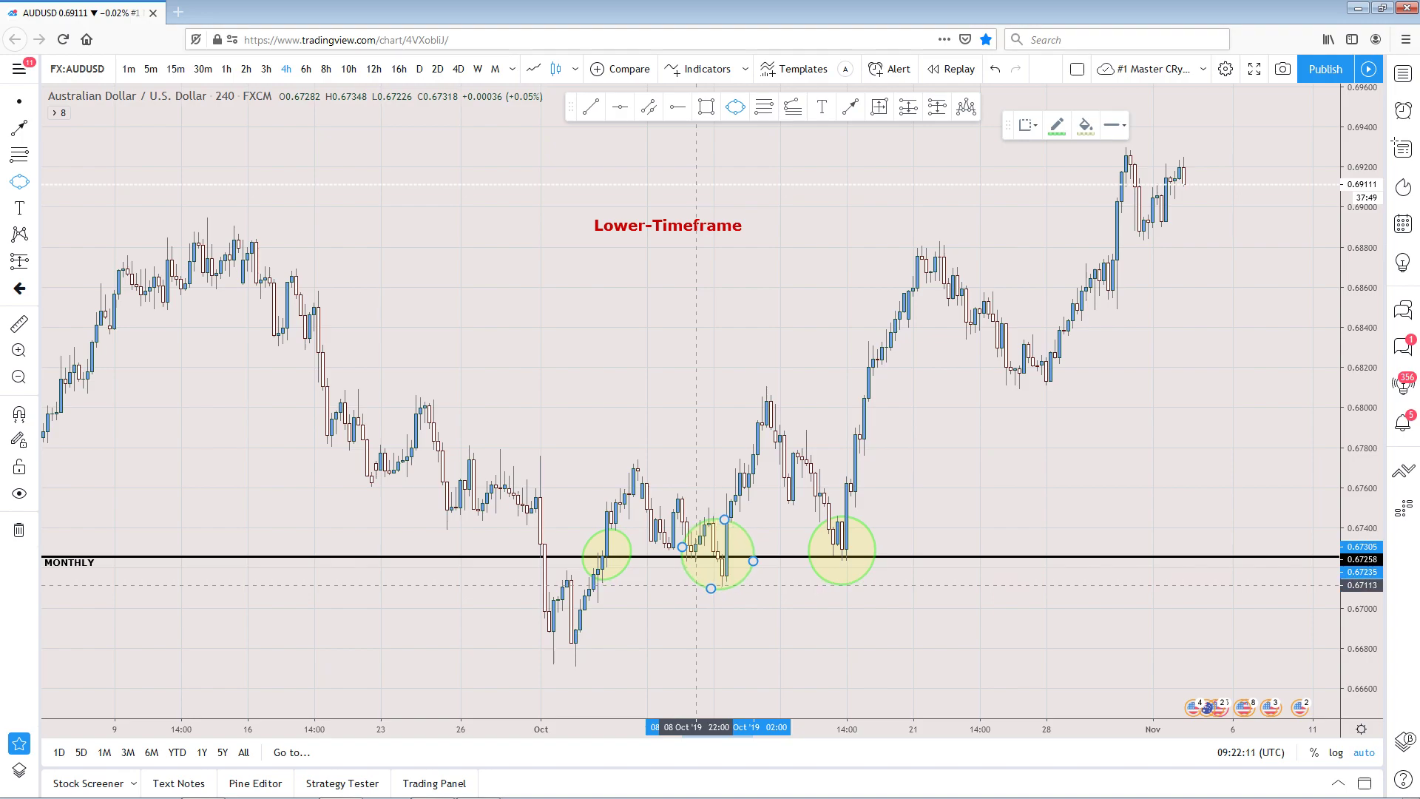
pyautogui.click(706, 591)
# - Zoom in and drag the Lower-Timeframe label further down the chart
pyautogui.scroll(1, 772, 619)
pyautogui.moveTo(616, 231); pyautogui.dragTo(629, 297)
pyautogui.click(590, 110)
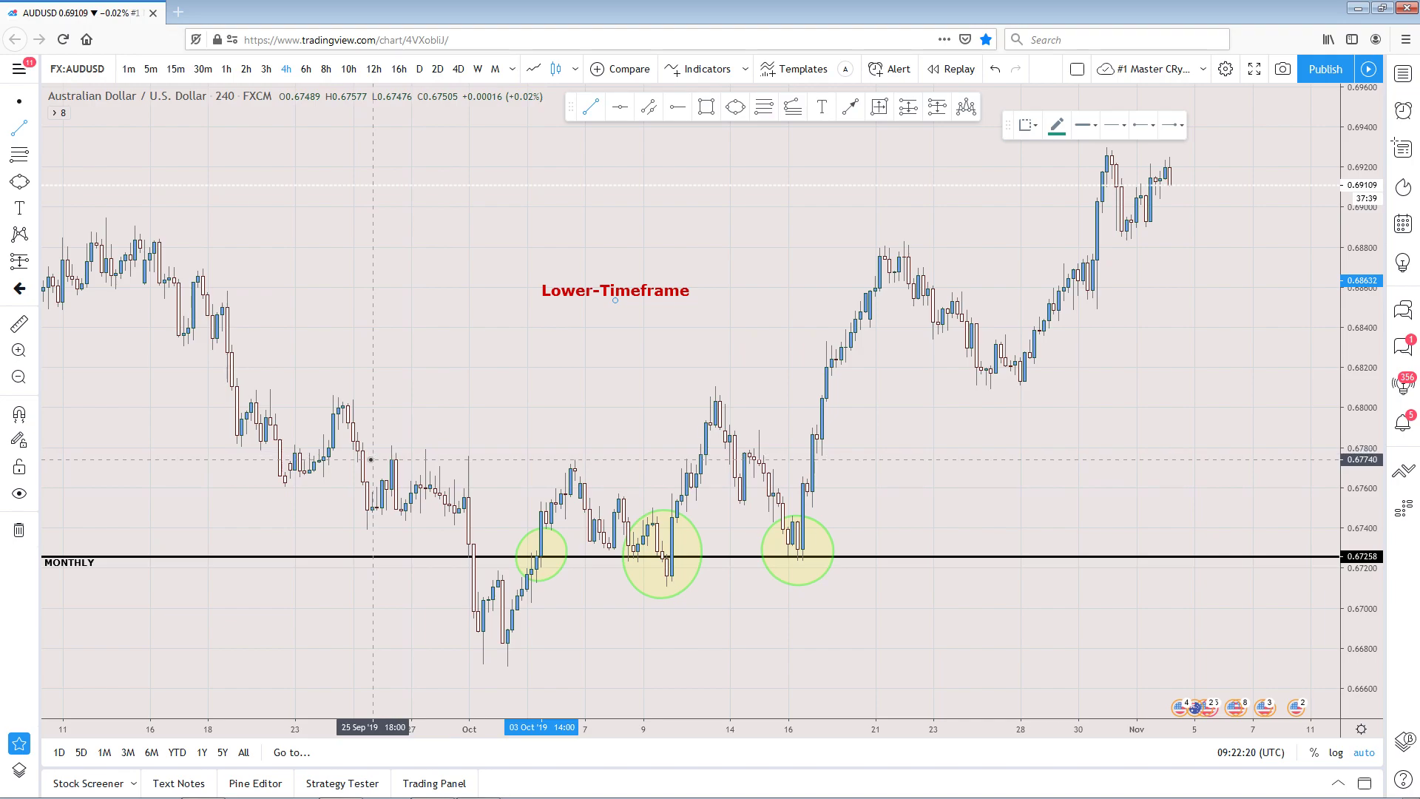
# - Draw level lines from the late-September high (~0.6772) and low (~0.6672) into late October
pyautogui.click(372, 459)
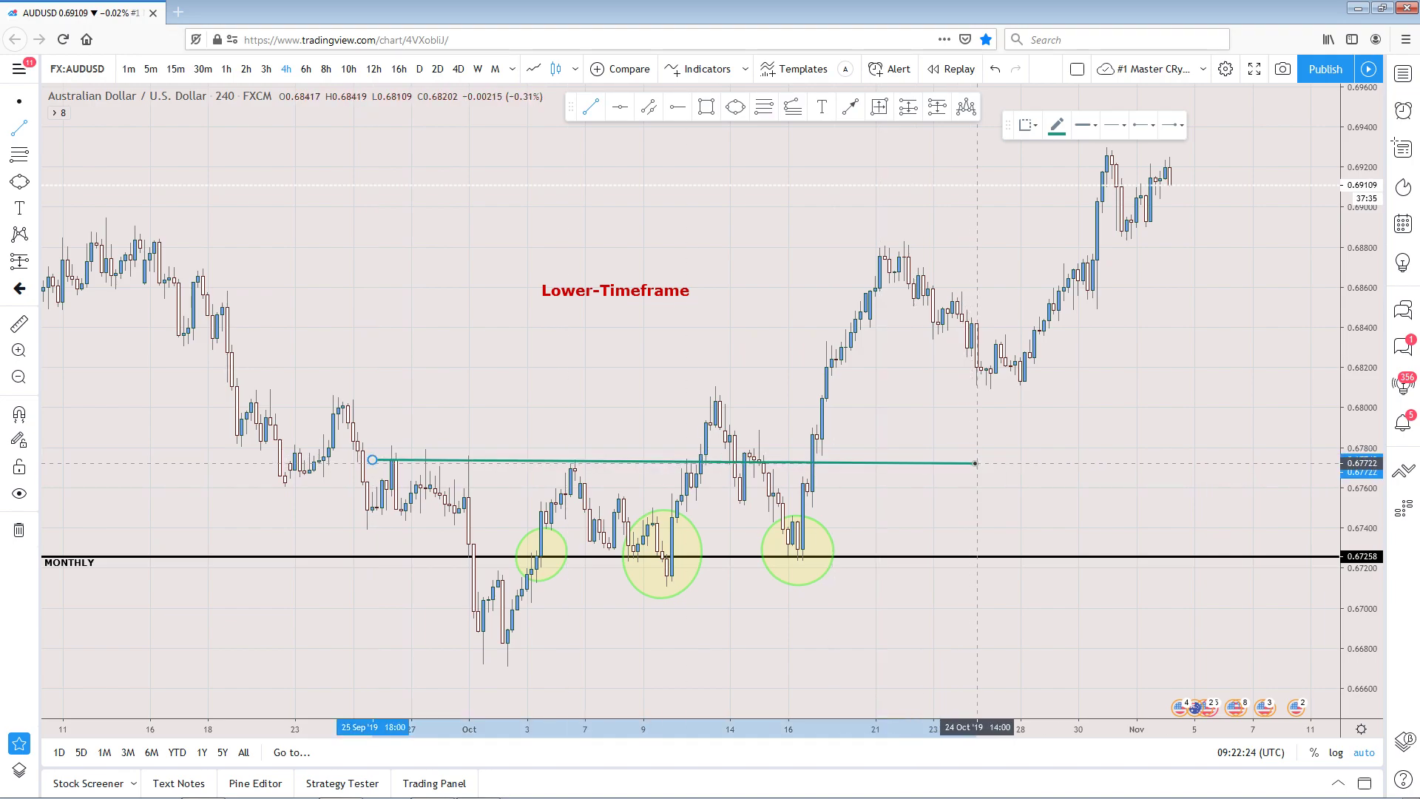
pyautogui.click(975, 463)
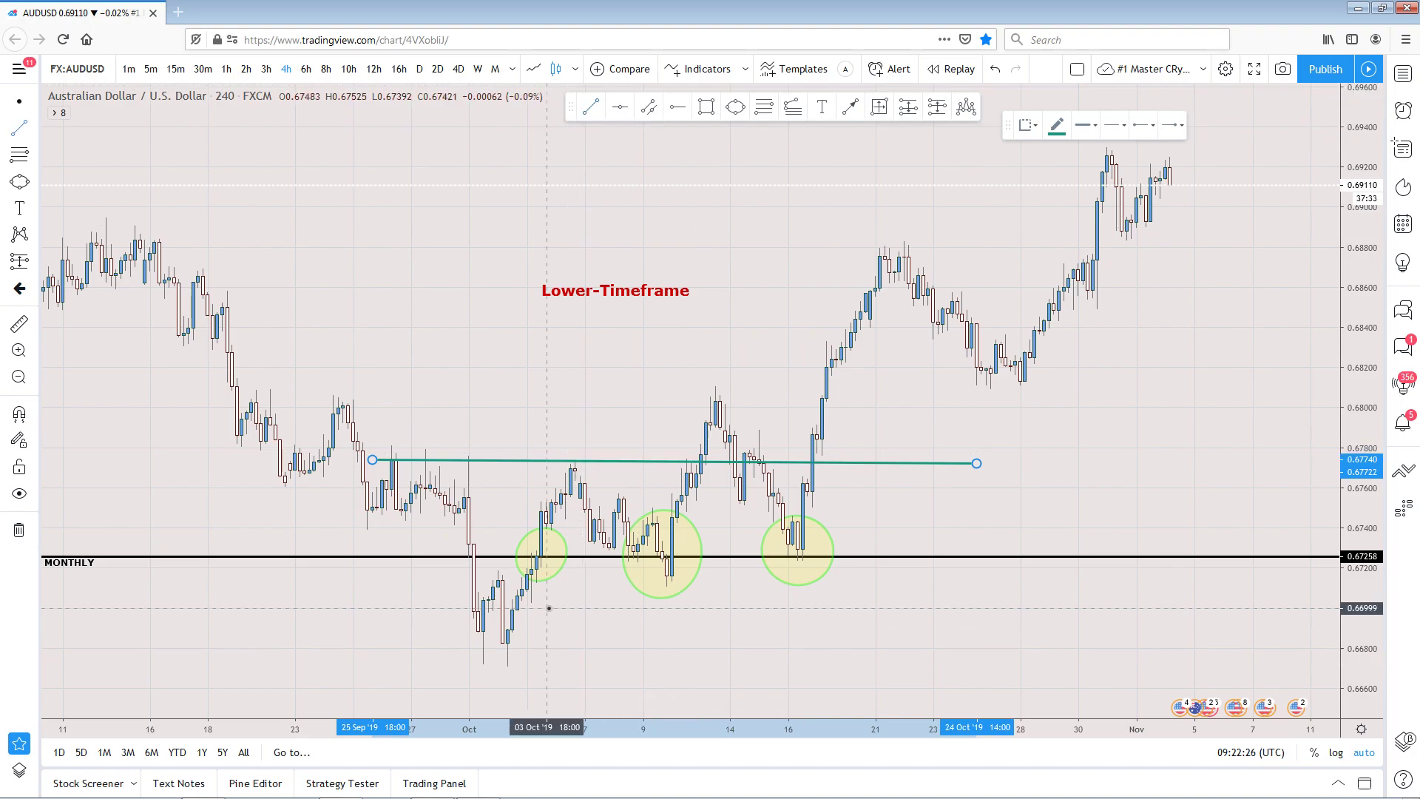
pyautogui.click(435, 665)
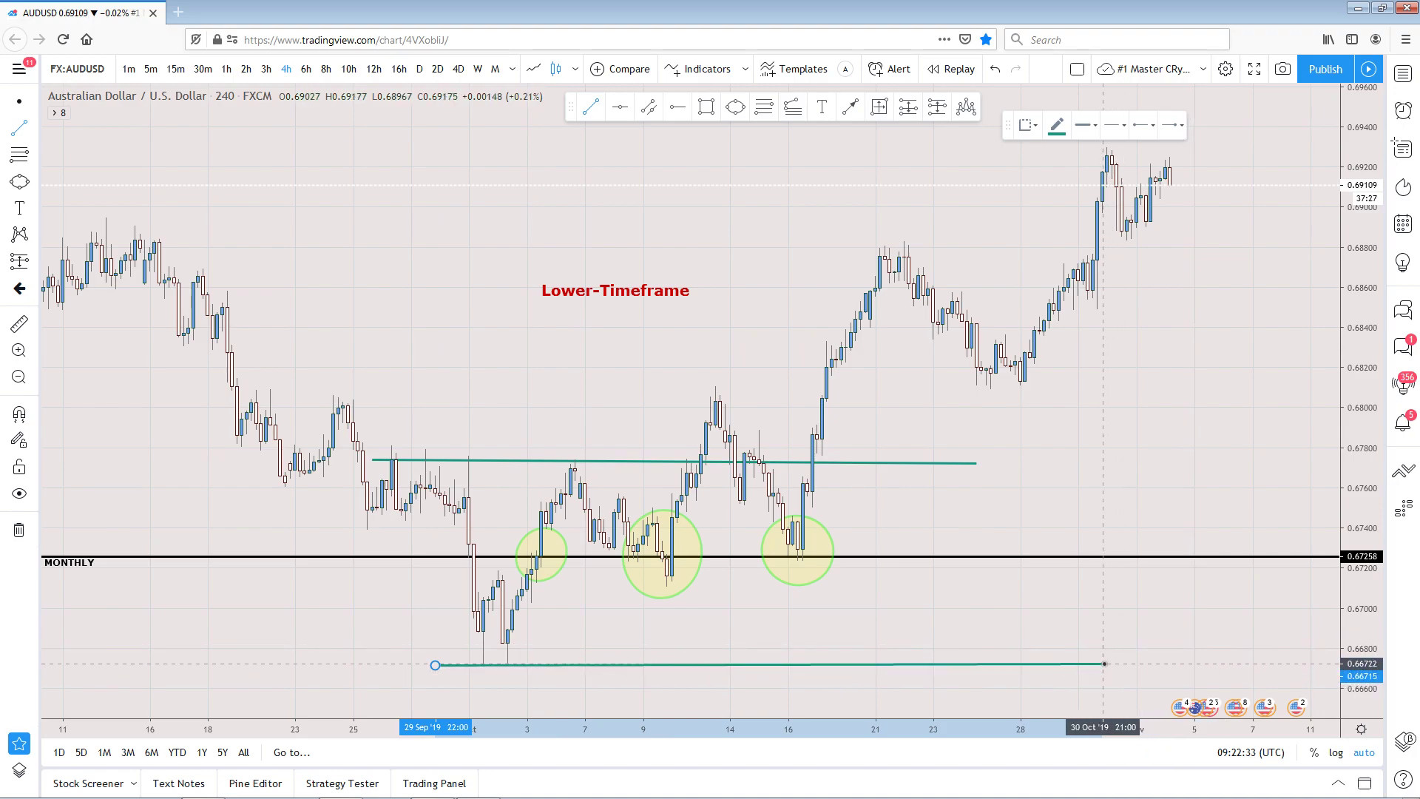
pyautogui.click(1105, 664)
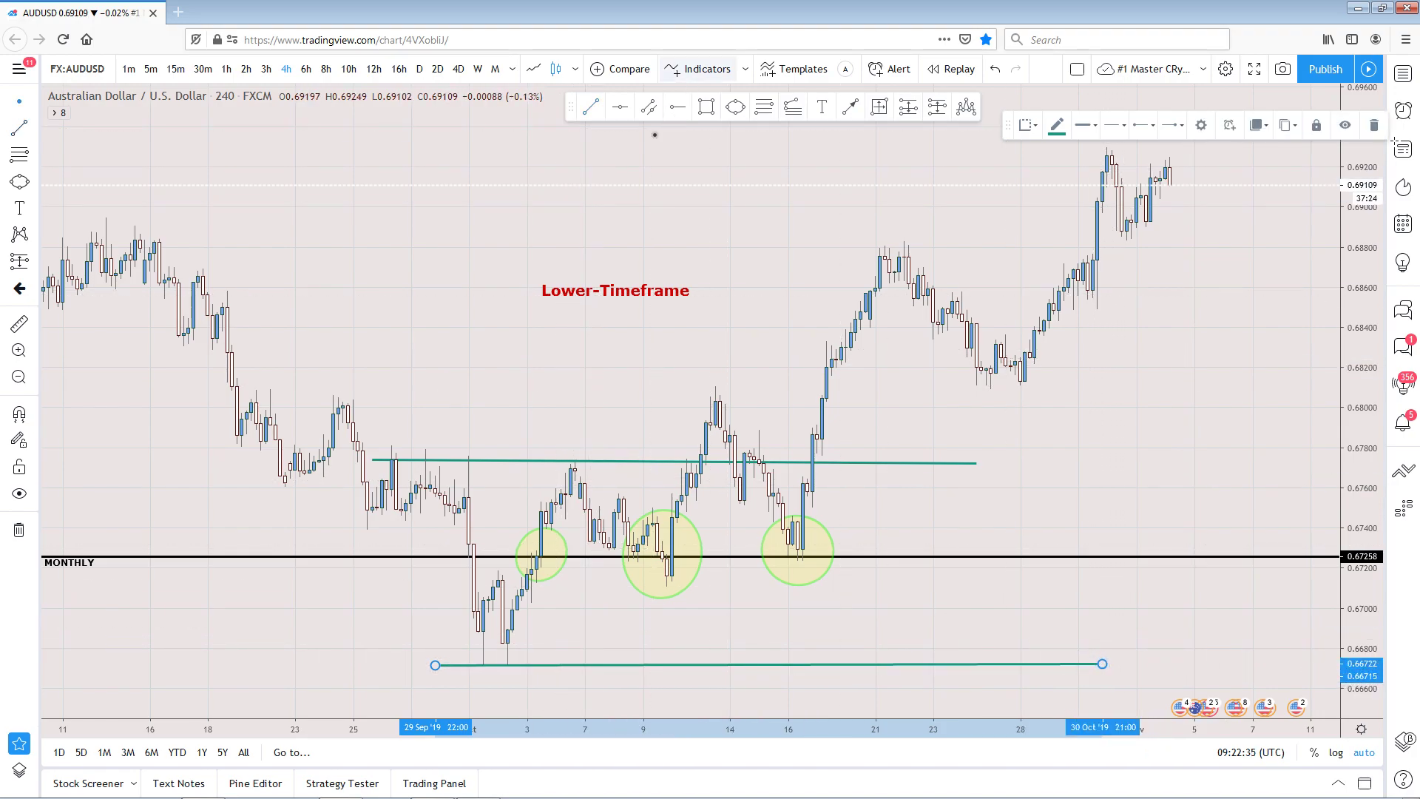
# - Draw a blue box across the three touch ellipses, lower the label, and switch to 1-hour
pyautogui.click(709, 108)
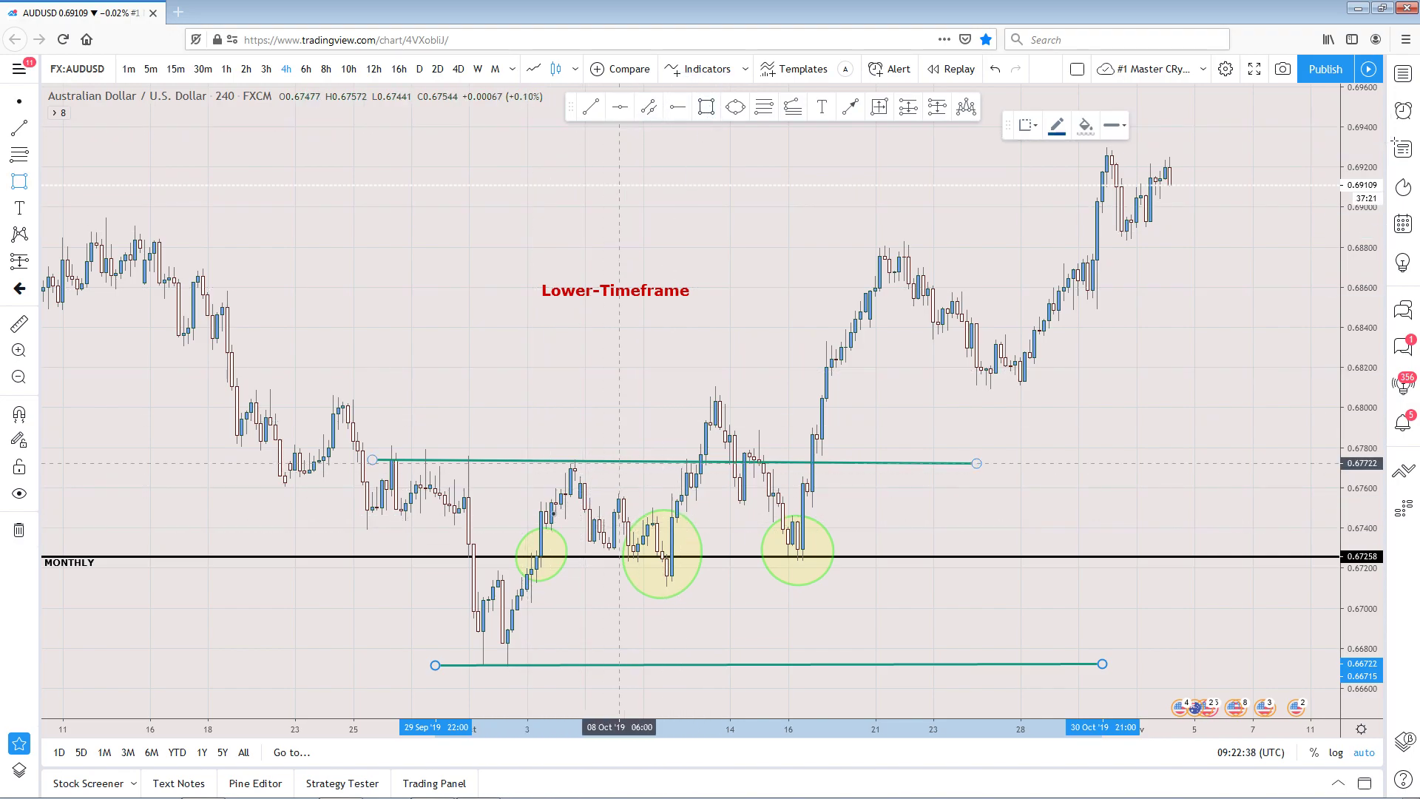
pyautogui.click(507, 512)
pyautogui.click(599, 597)
pyautogui.moveTo(599, 597); pyautogui.dragTo(895, 590)
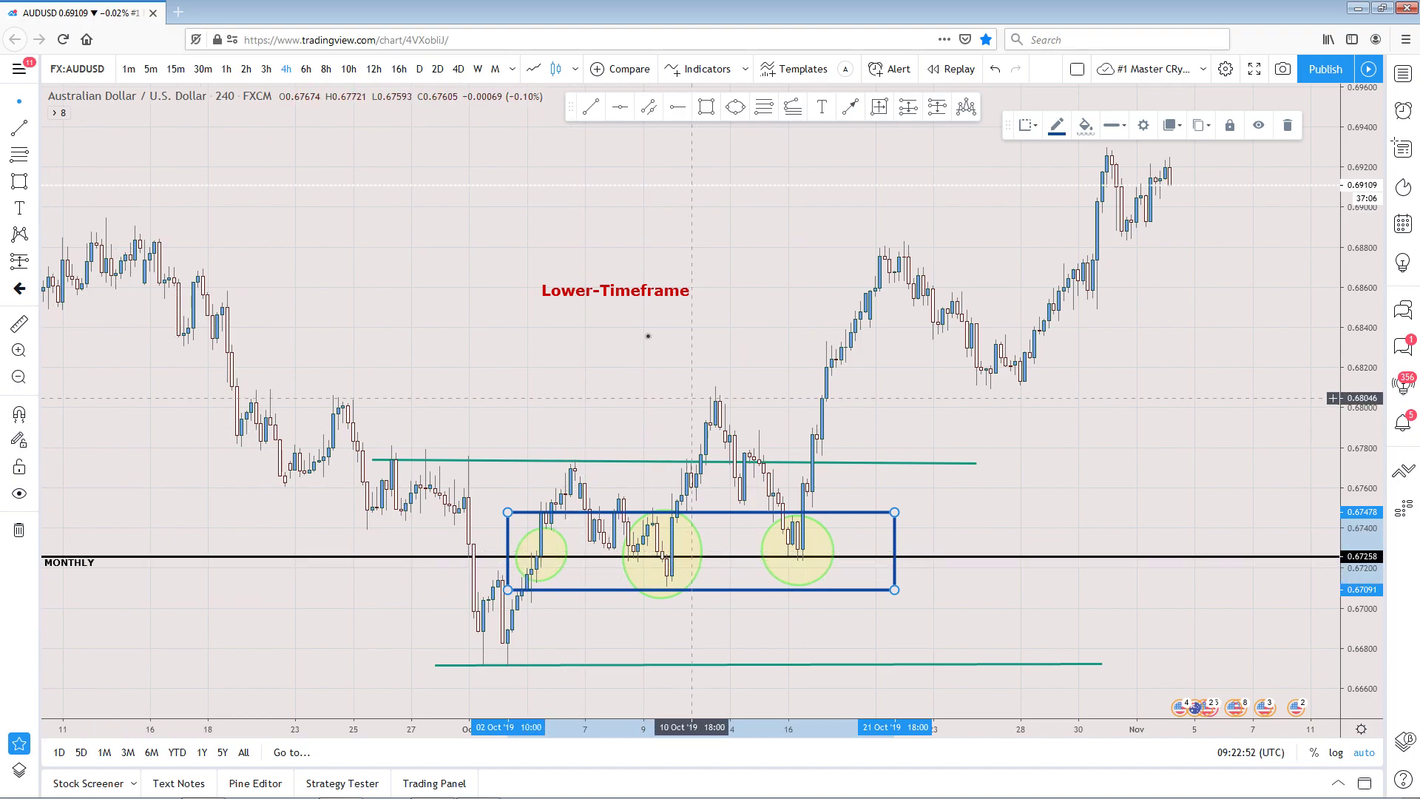
pyautogui.moveTo(626, 295); pyautogui.dragTo(616, 384)
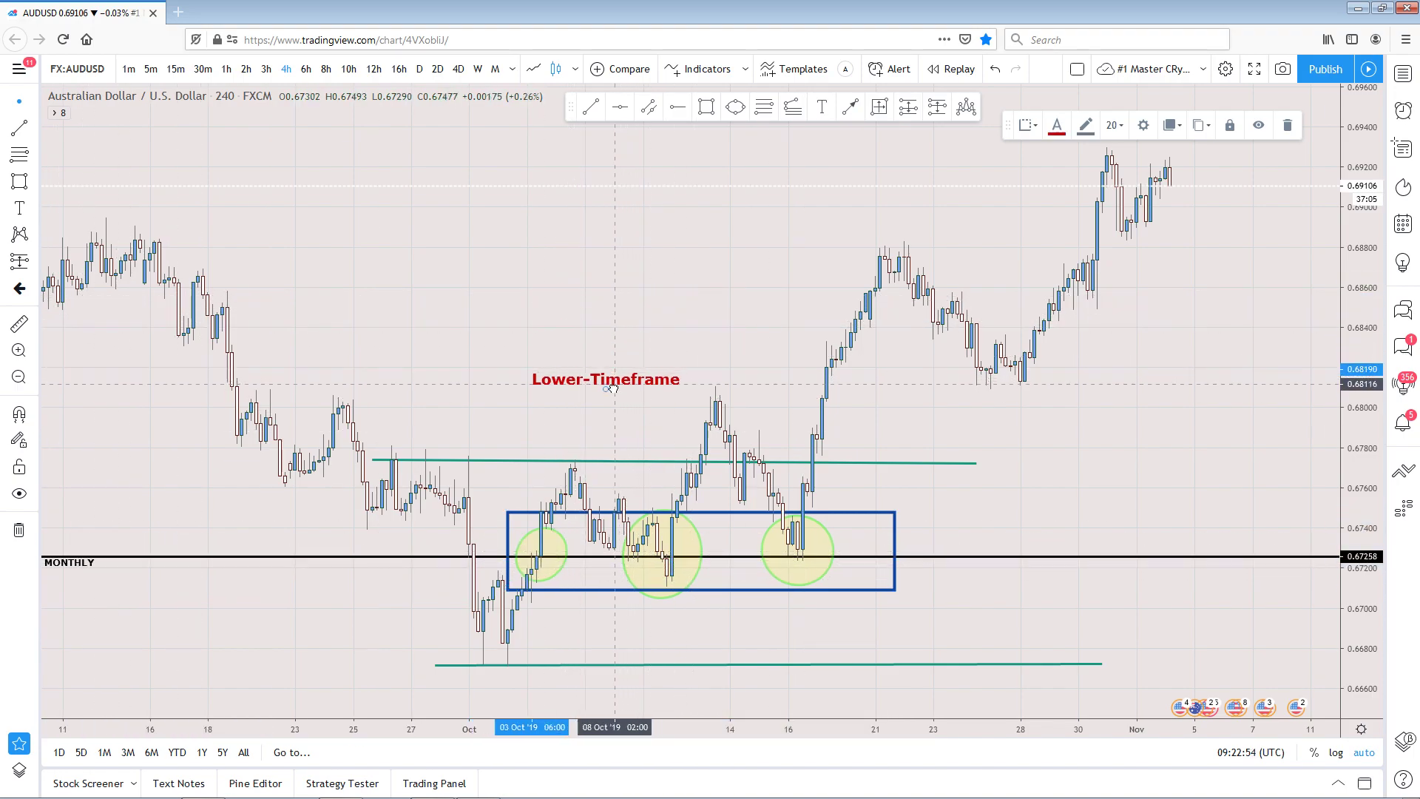
pyautogui.click(226, 70)
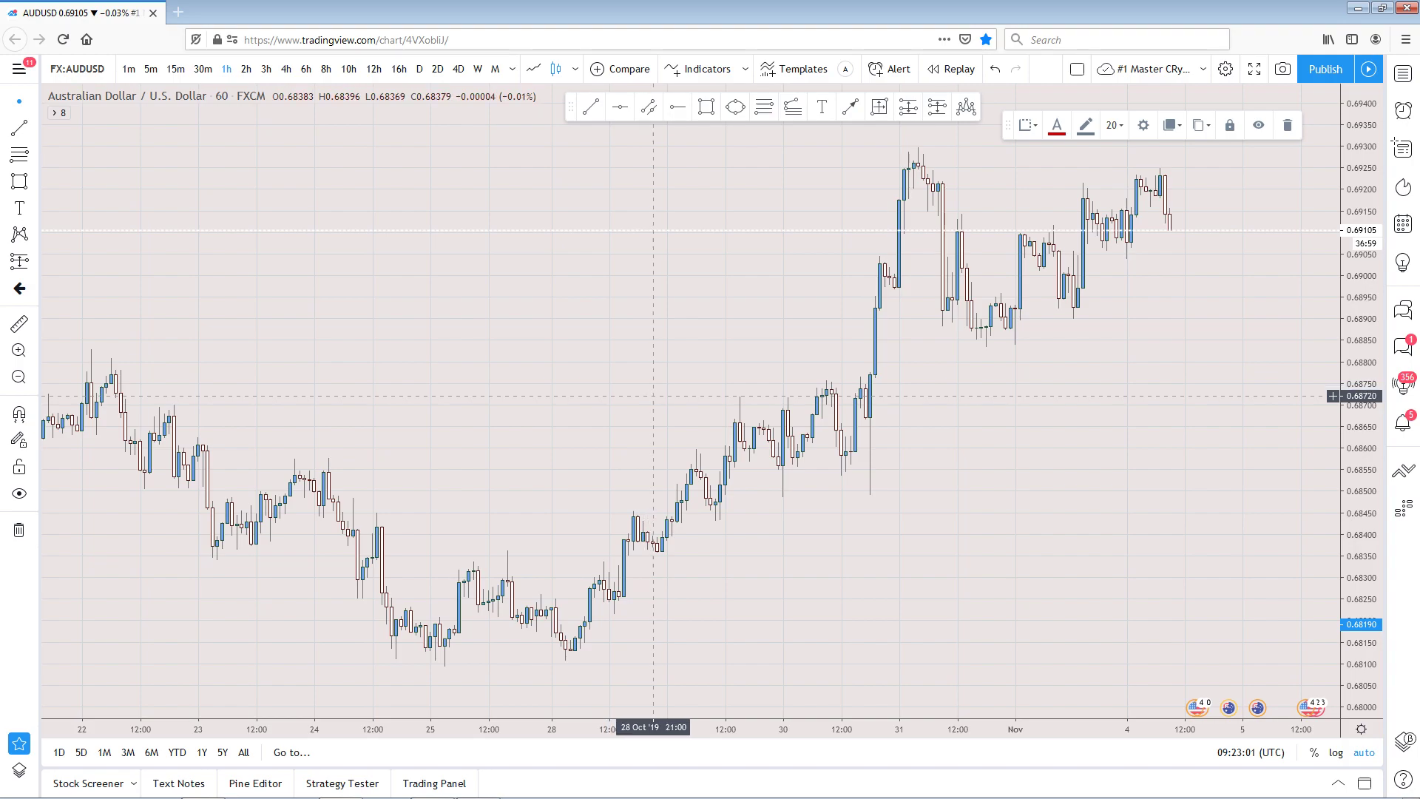
# - Zoom and pan the 1-hour chart to centre the range box and its three circled touches
pyautogui.scroll(-5, 666, 397)
pyautogui.scroll(-3, 673, 411)
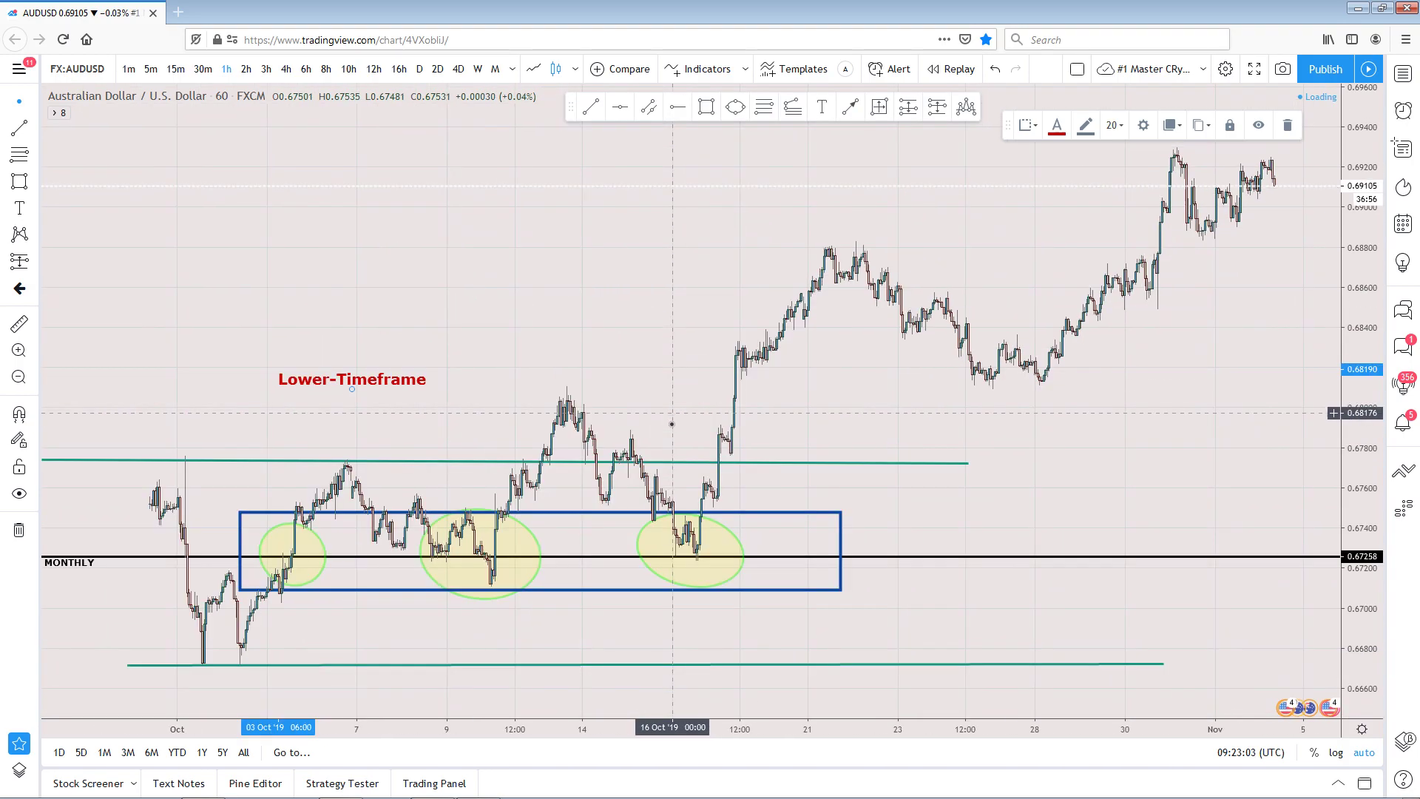
pyautogui.moveTo(996, 592); pyautogui.dragTo(1290, 622)
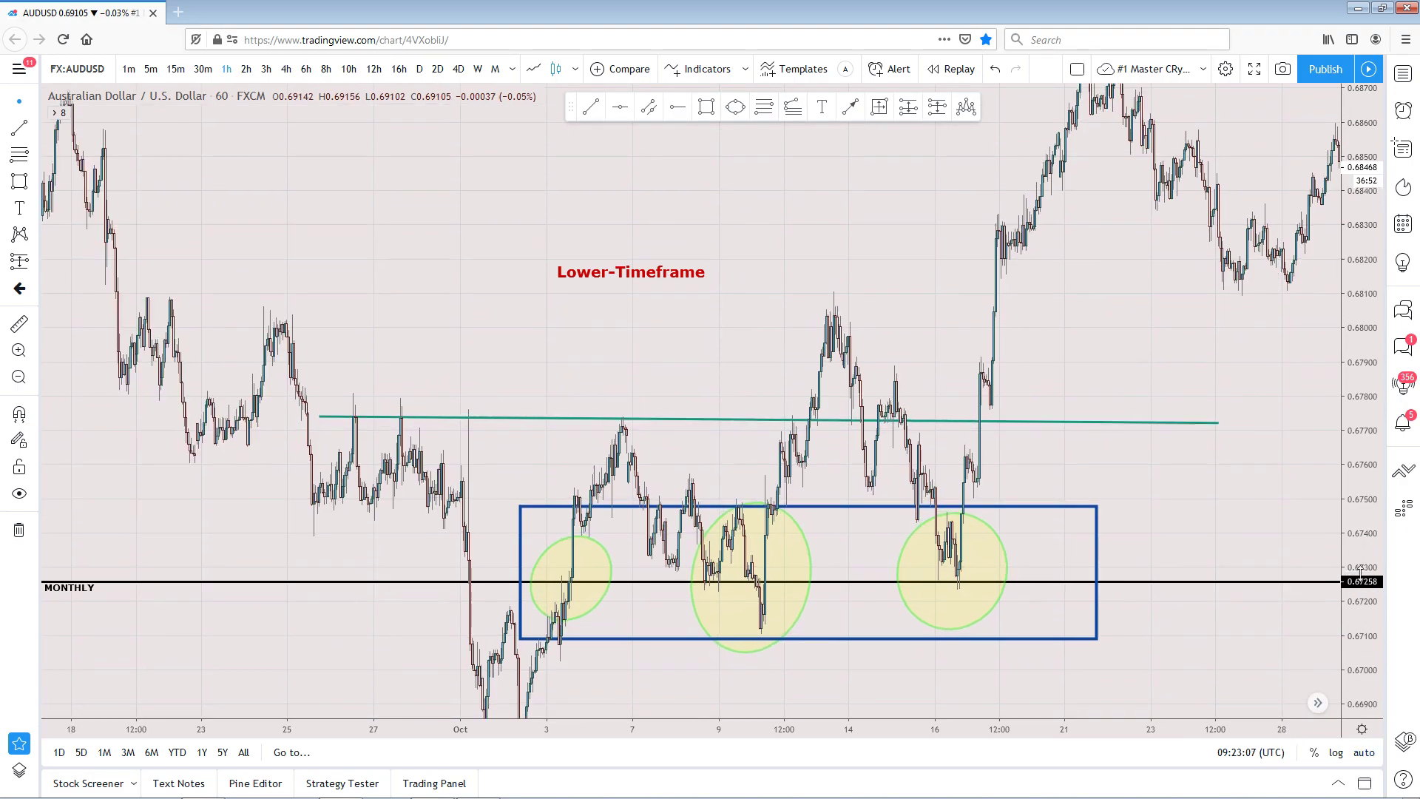
pyautogui.scroll(4, 587, 668)
pyautogui.moveTo(551, 669); pyautogui.dragTo(1049, 504)
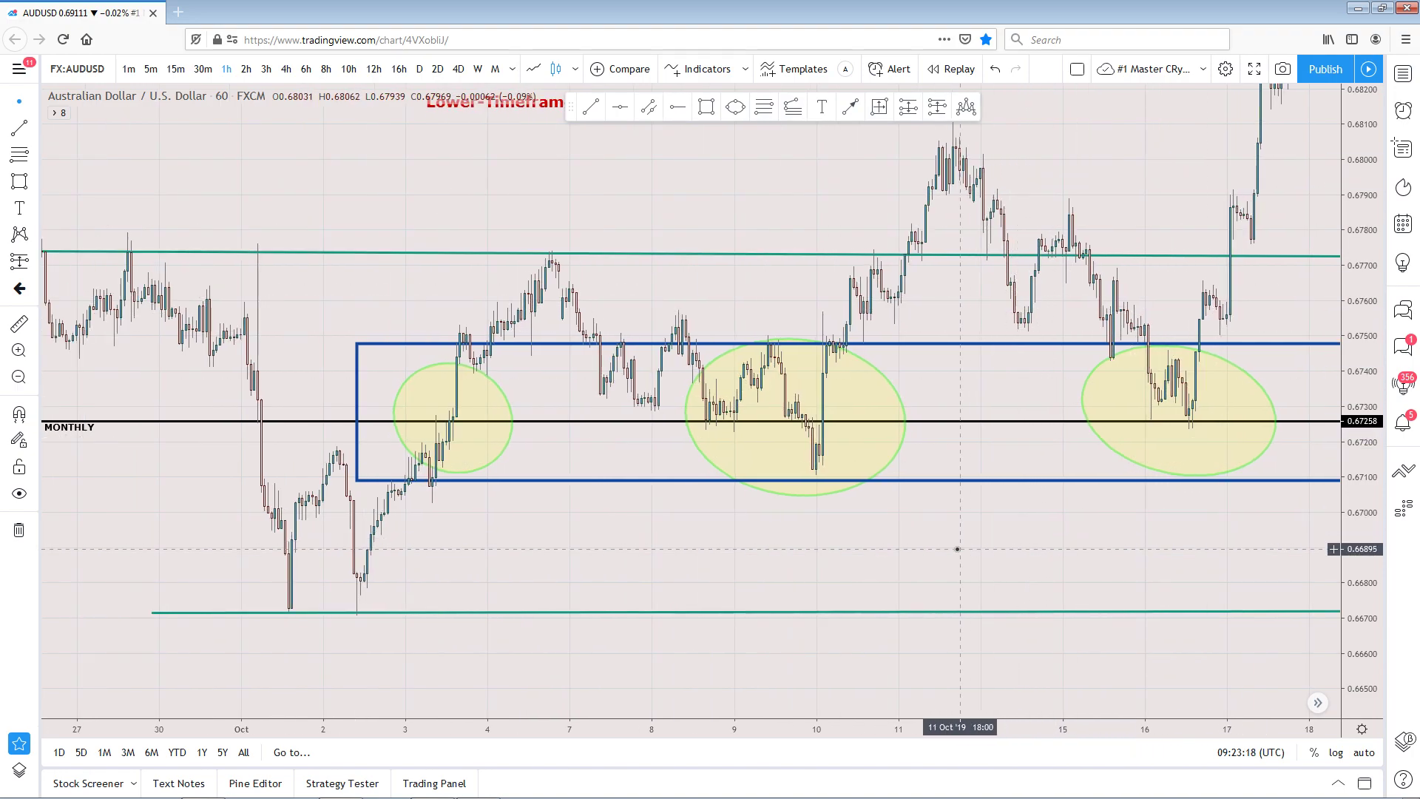
pyautogui.scroll(2, 909, 554)
pyautogui.moveTo(1352, 581); pyautogui.dragTo(1352, 555)
pyautogui.moveTo(1229, 584); pyautogui.dragTo(1174, 634)
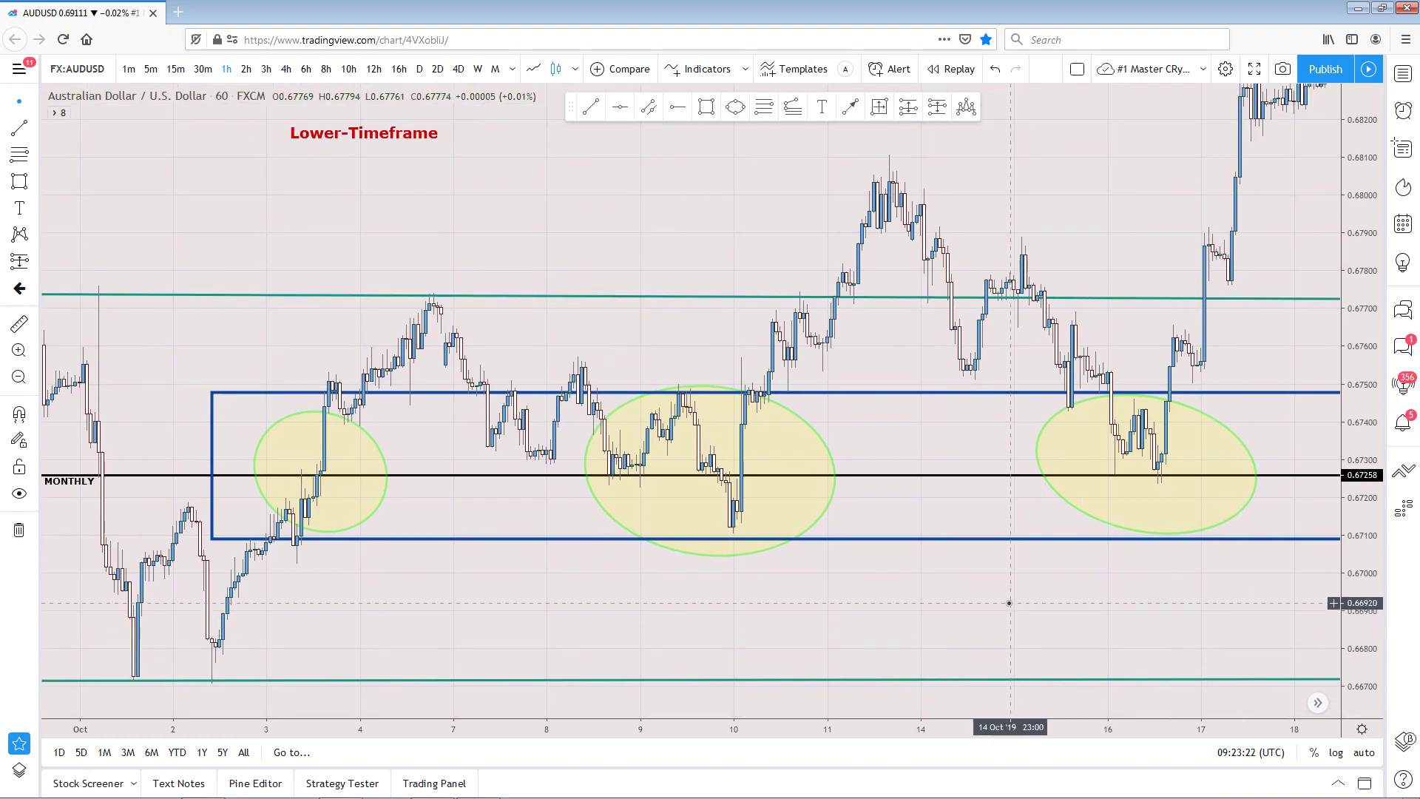
pyautogui.scroll(-1, 1010, 600)
pyautogui.scroll(1, 1010, 602)
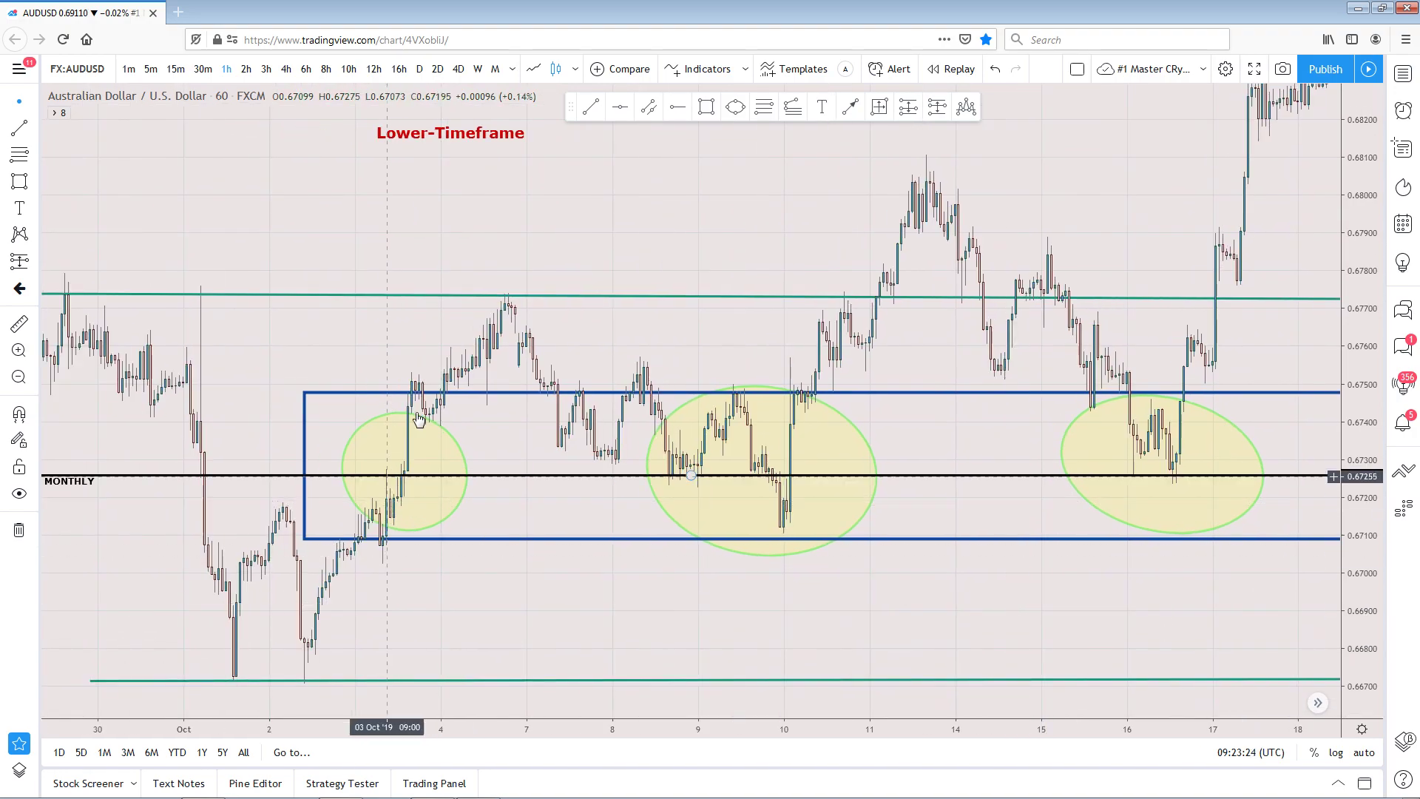
pyautogui.scroll(-1, 499, 503)
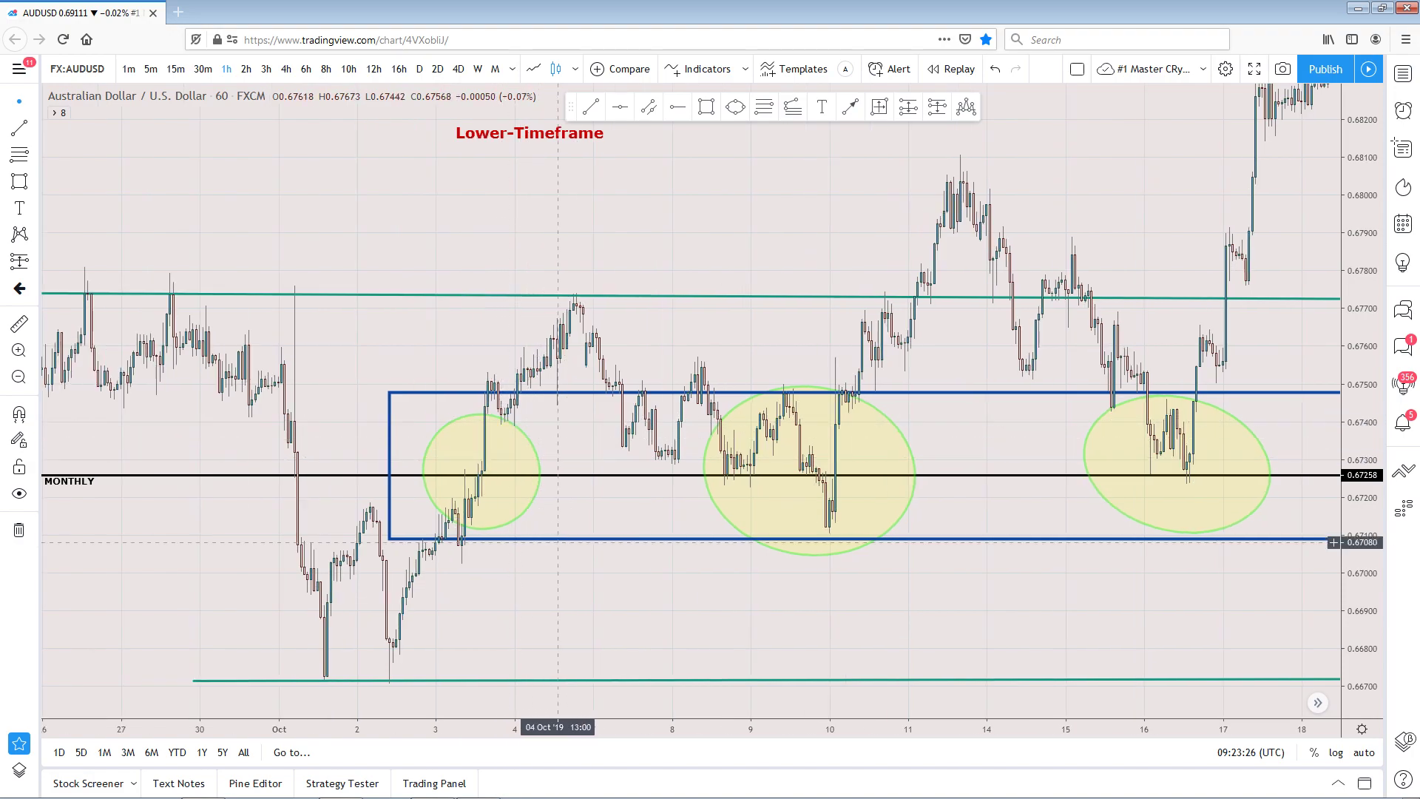
pyautogui.scroll(2, 551, 506)
pyautogui.scroll(-1, 438, 609)
pyautogui.scroll(1, 423, 614)
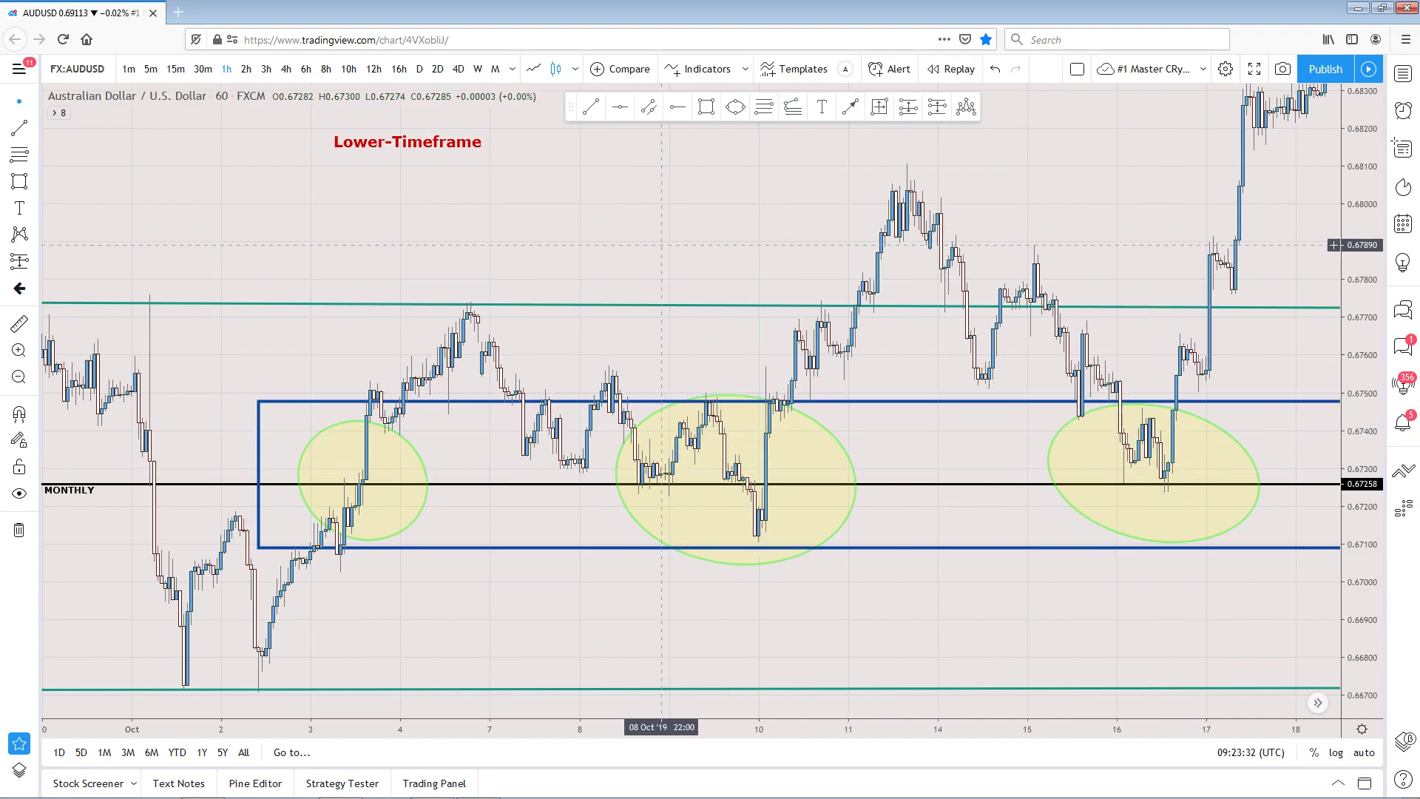
# - Start a red arrow below the range box near 4 October with the Arrow tool
pyautogui.click(853, 108)
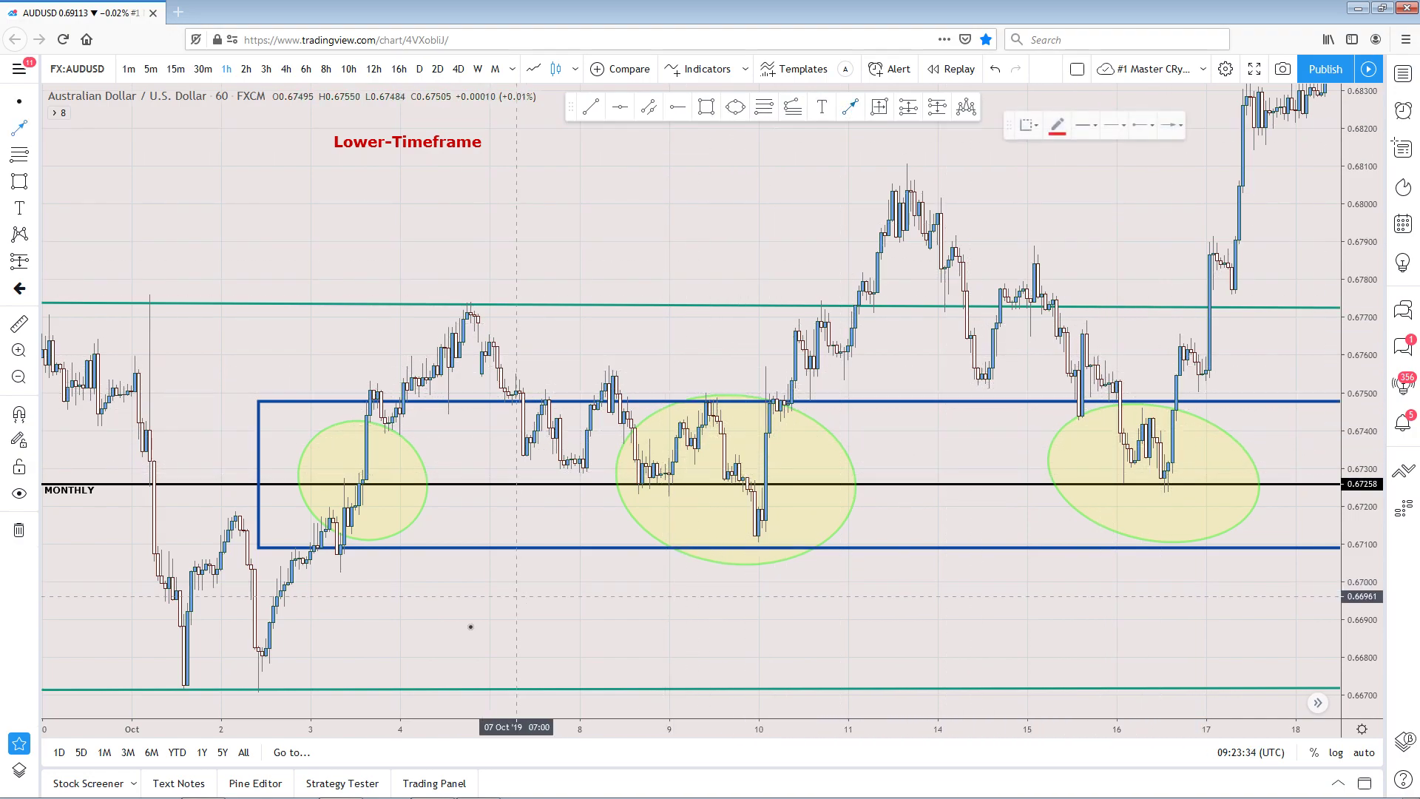
pyautogui.click(452, 636)
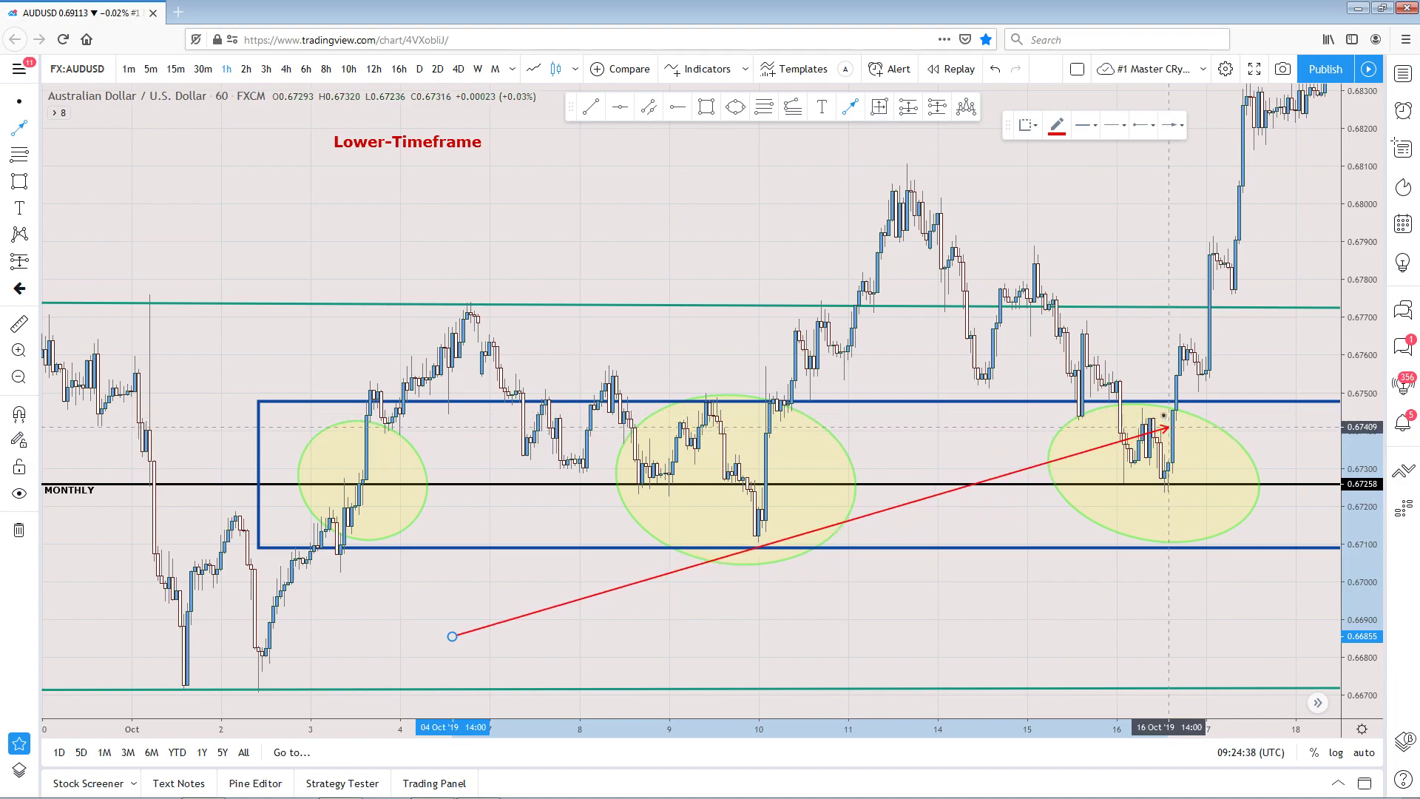
# - Cancel the unfinished arrow and draw a new one below the box from 23 to 10 October
pyautogui.press('Escape')
pyautogui.moveTo(1061, 604); pyautogui.dragTo(777, 634)
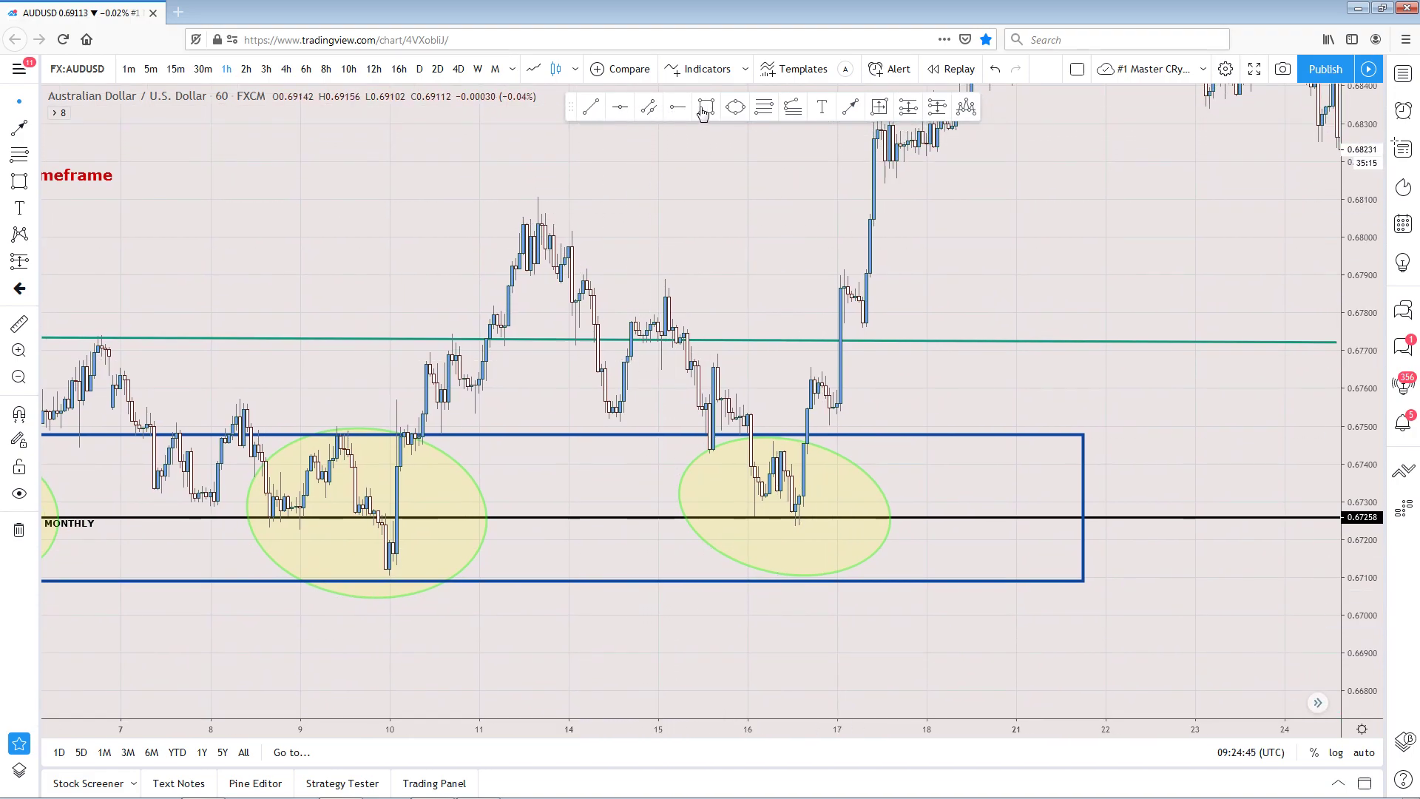
pyautogui.click(851, 110)
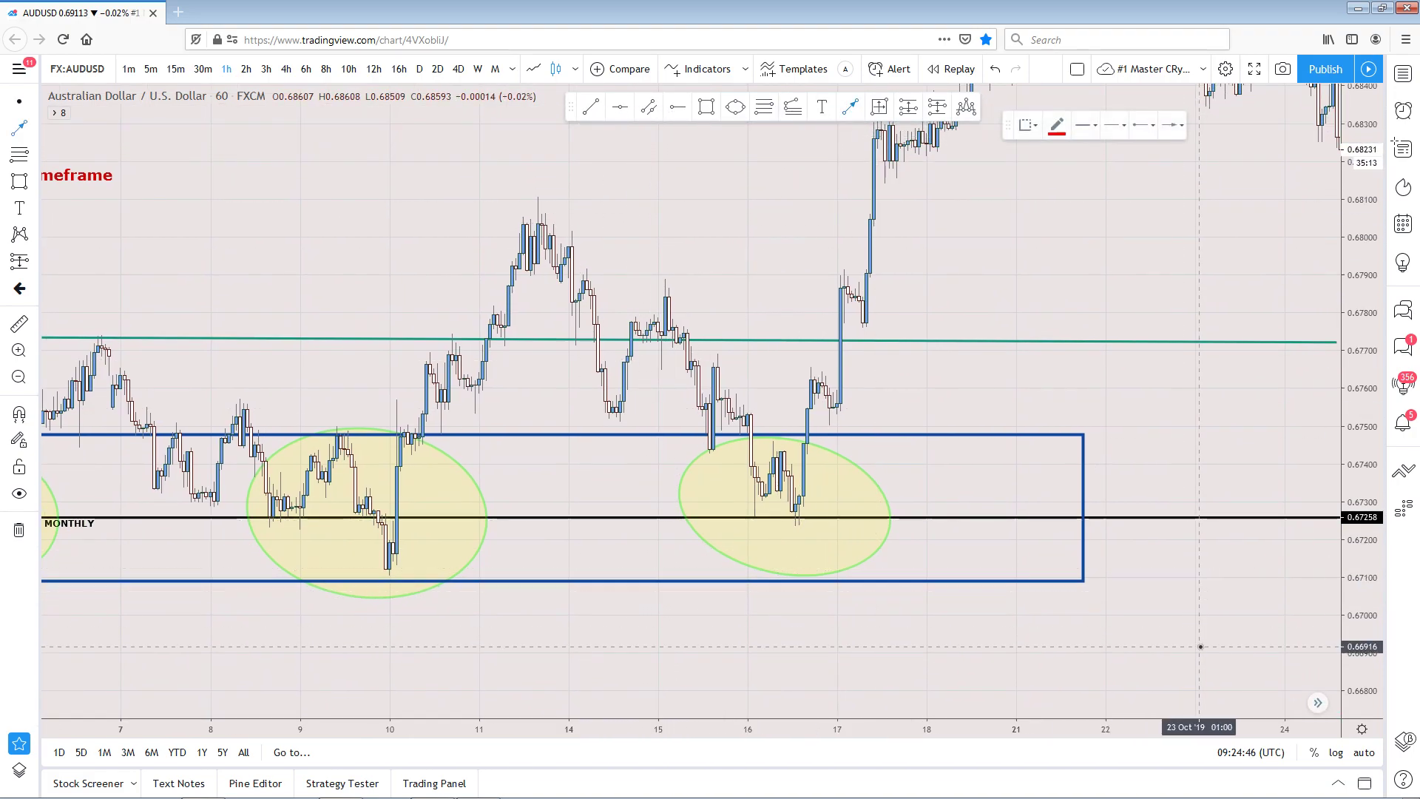
pyautogui.click(1199, 647)
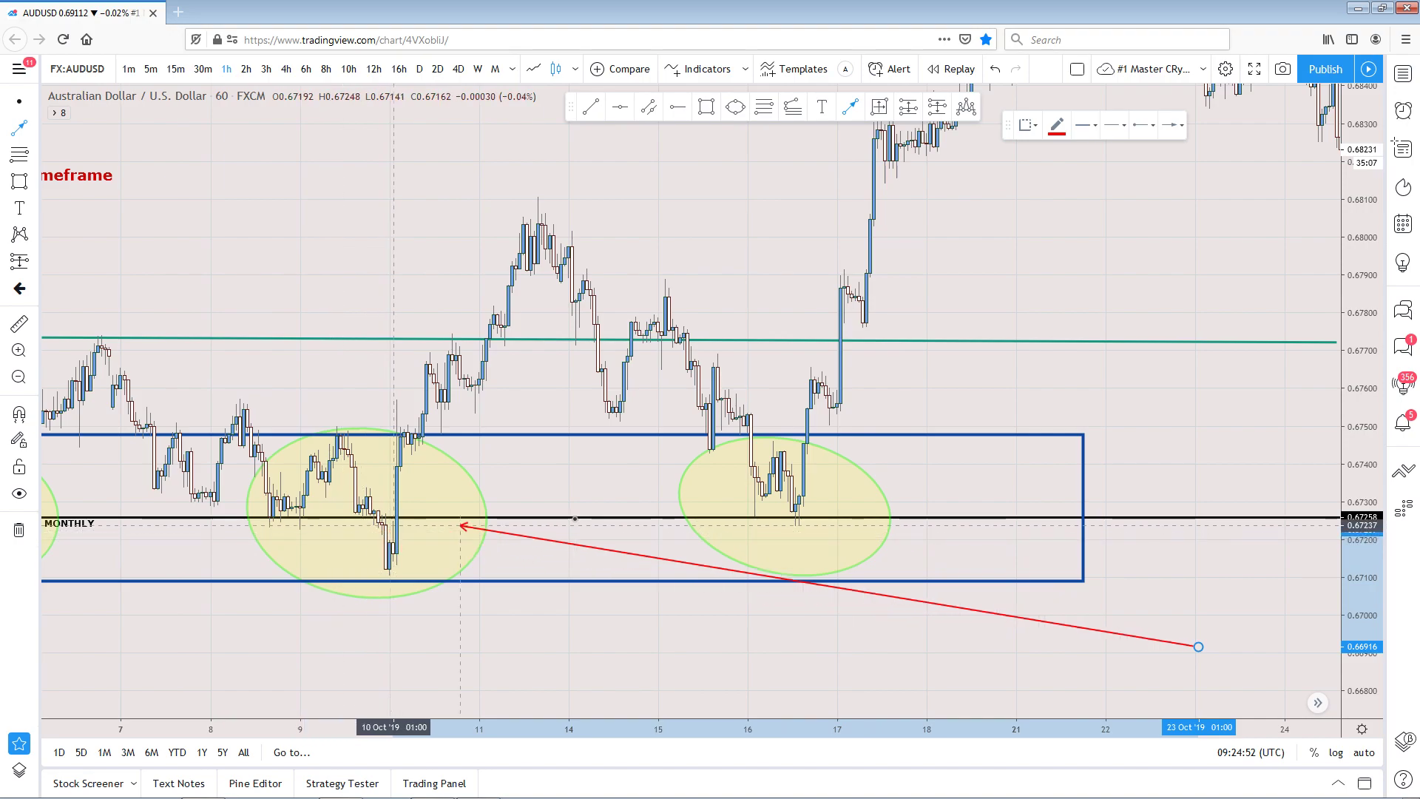
pyautogui.click(452, 649)
# - Drag the arrowhead up into the range box near 18 October beside the last ellipse
pyautogui.scroll(-2, 450, 649)
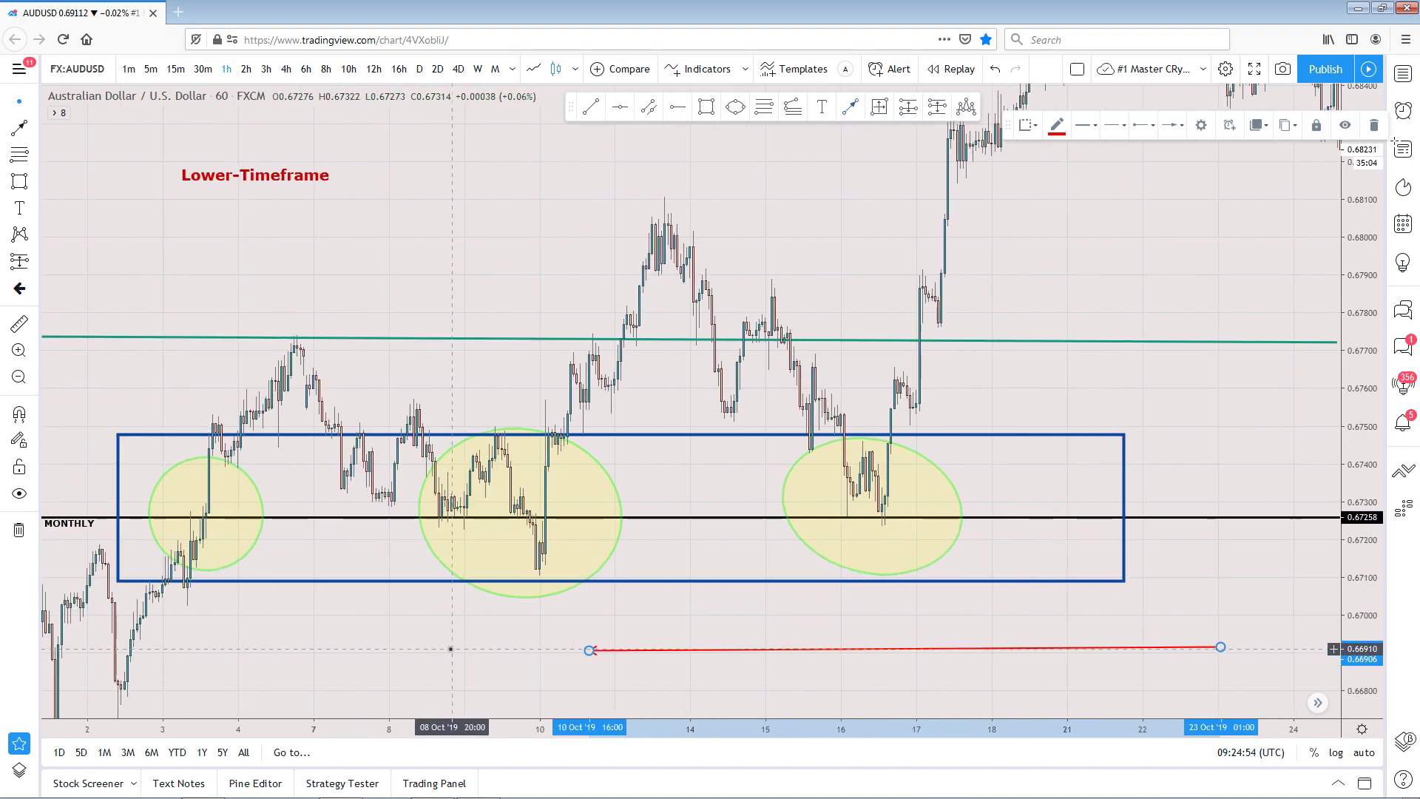
pyautogui.scroll(-1, 450, 649)
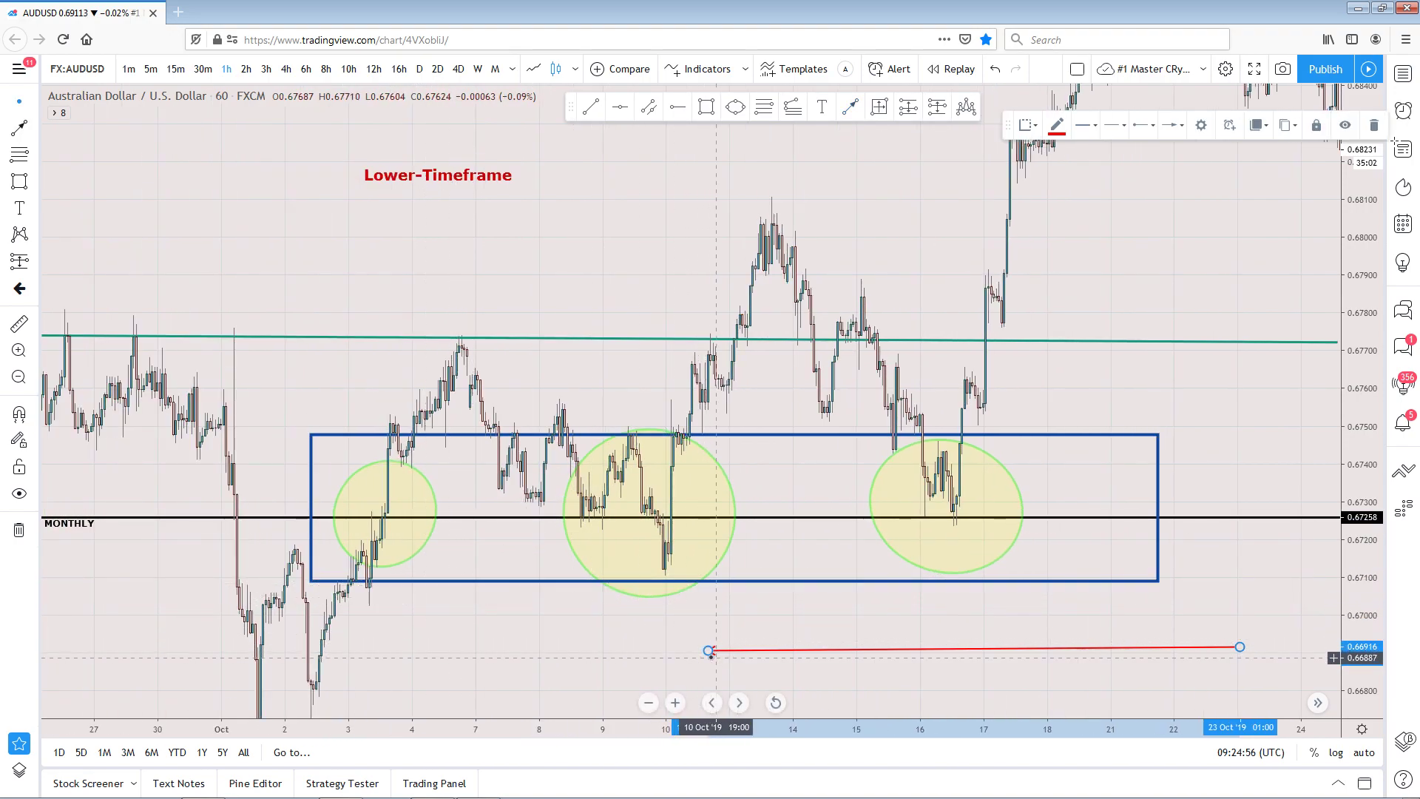
pyautogui.moveTo(709, 651); pyautogui.dragTo(967, 507)
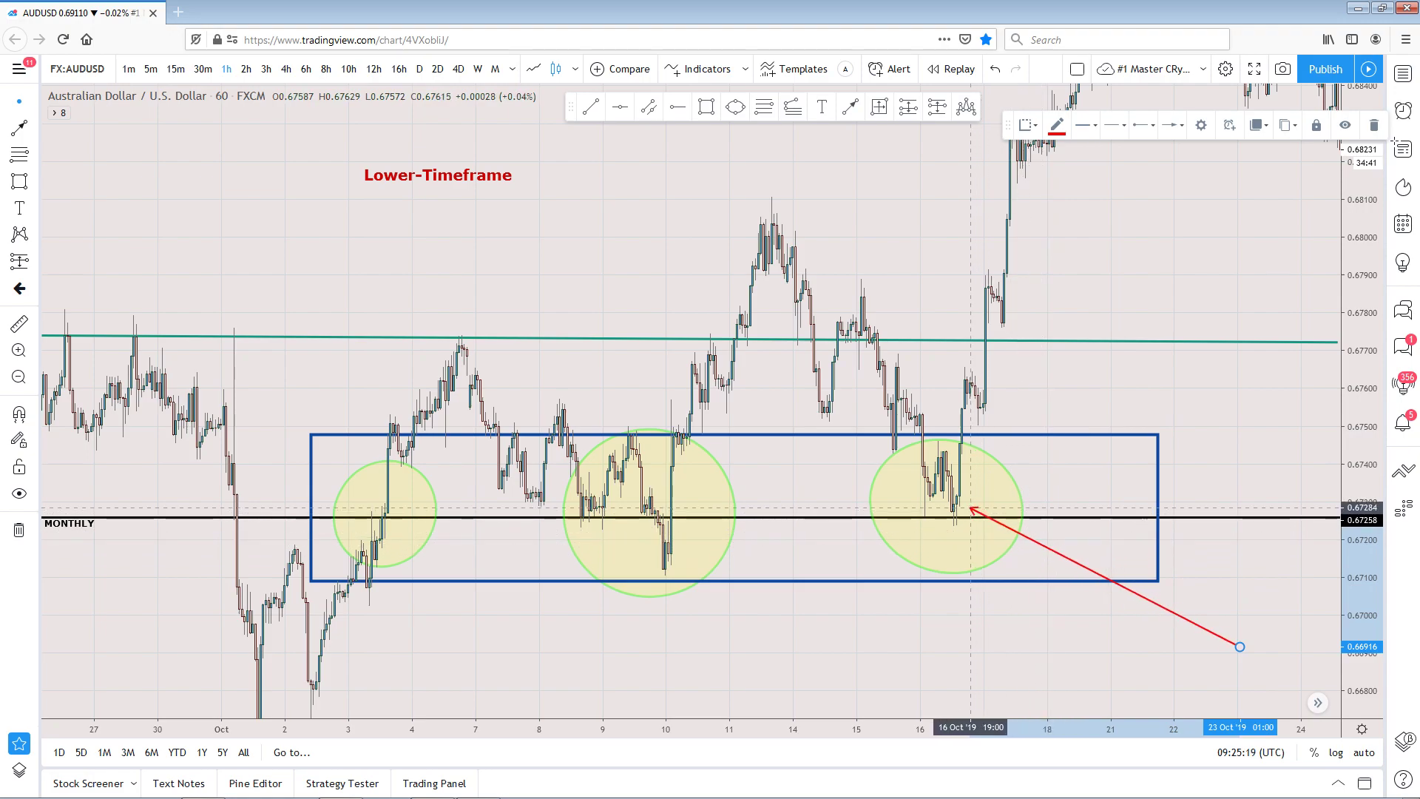
pyautogui.scroll(2, 960, 651)
pyautogui.scroll(1, 967, 653)
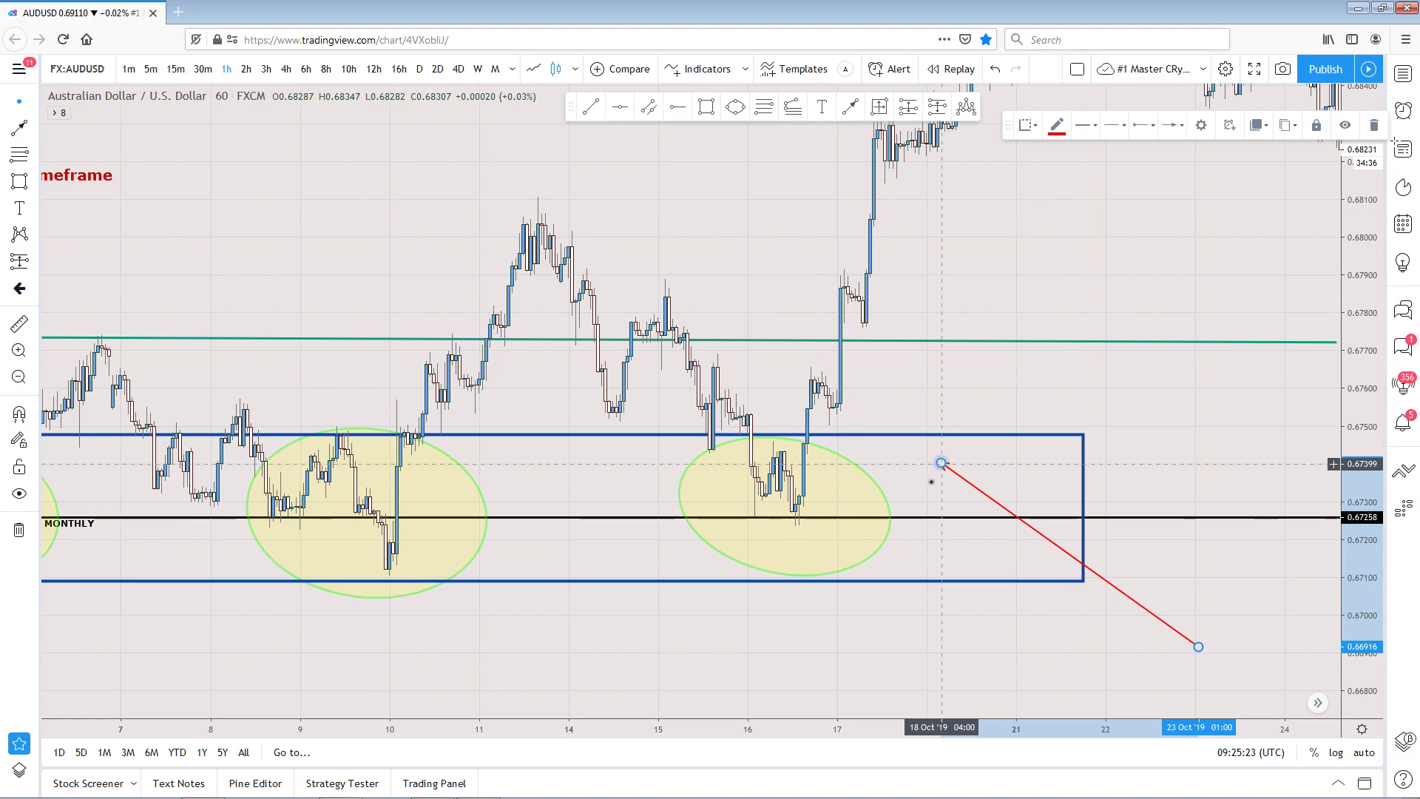
pyautogui.moveTo(941, 471); pyautogui.dragTo(902, 551)
pyautogui.scroll(1, 902, 552)
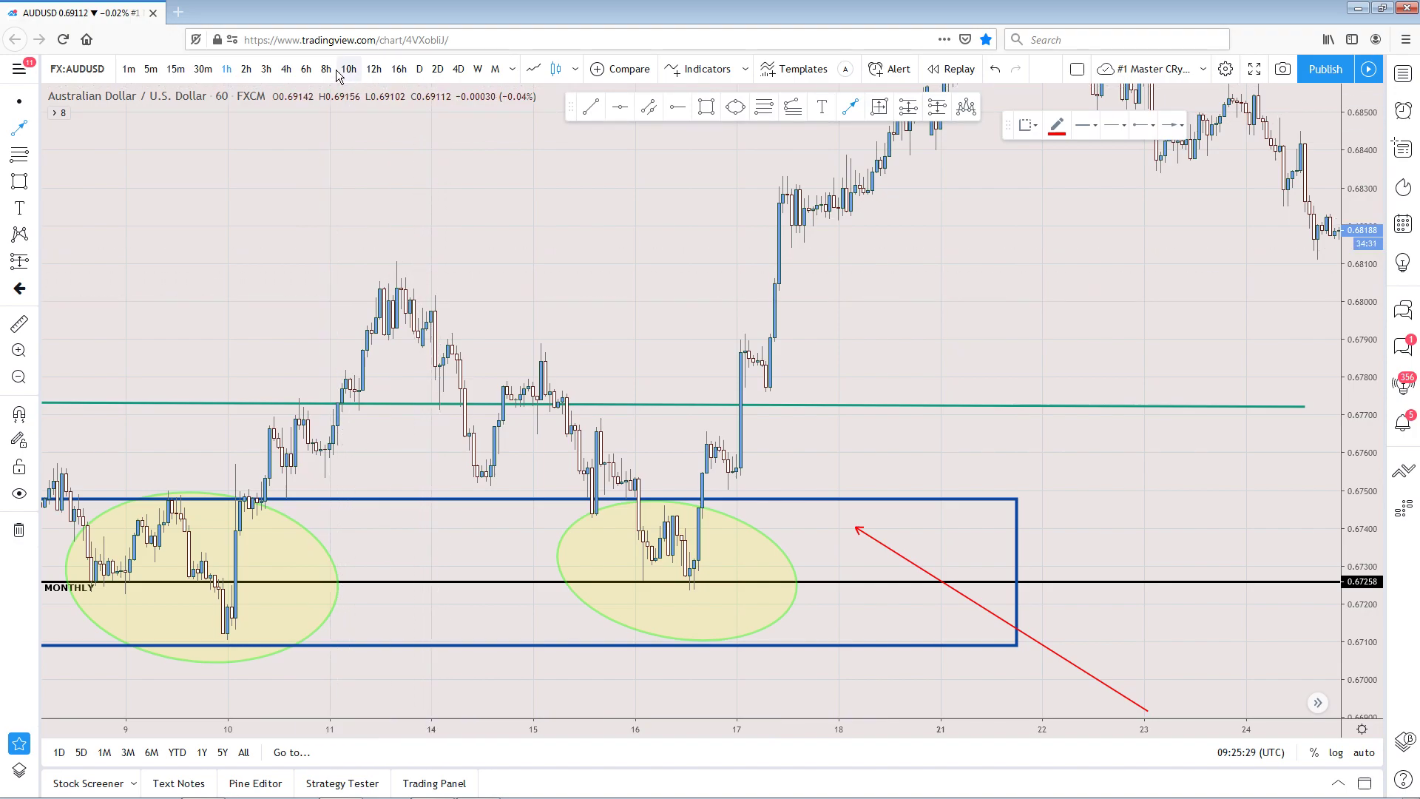
# - Switch to 30-minute candles and draw a descending trendline from the 11 October high to 18 October
pyautogui.click(205, 72)
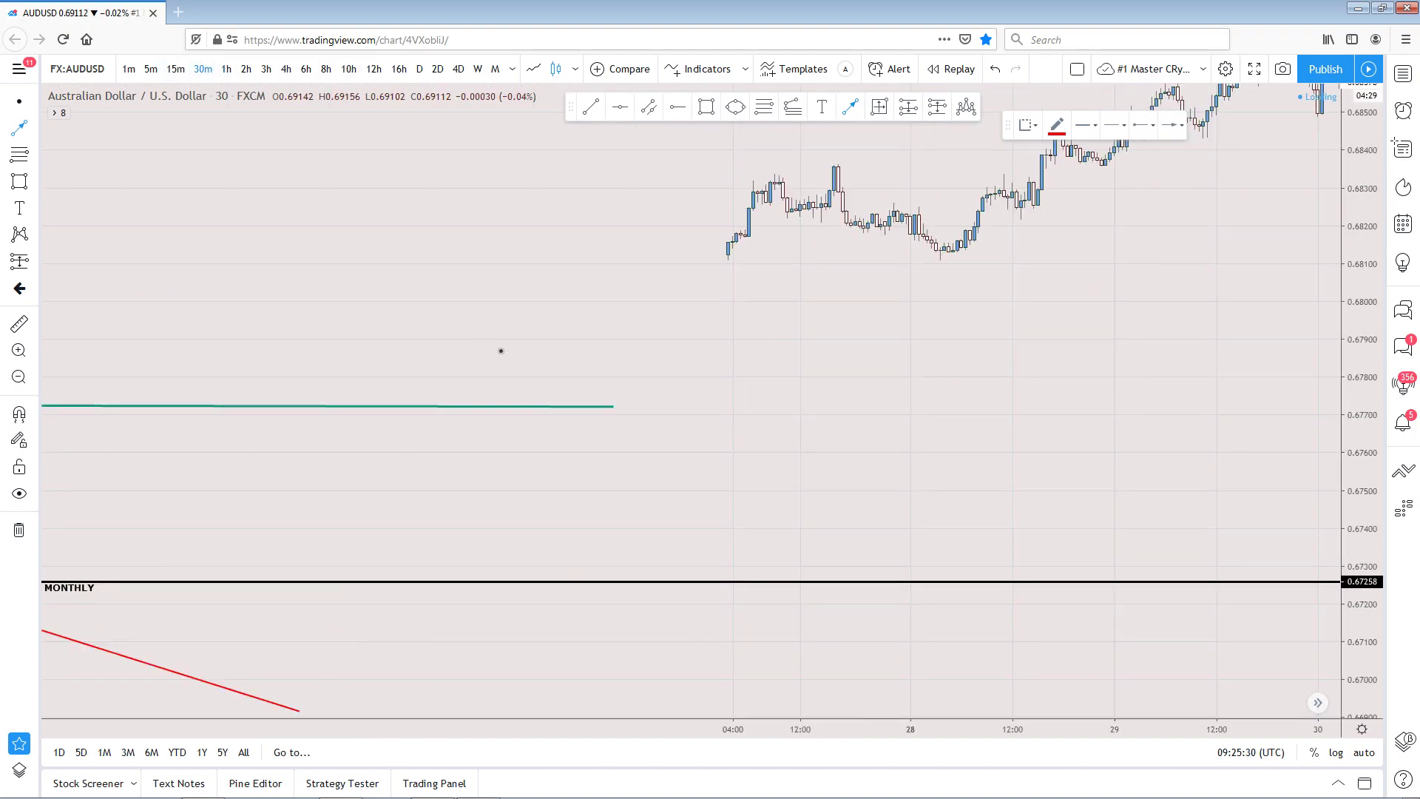
pyautogui.scroll(-5, 616, 481)
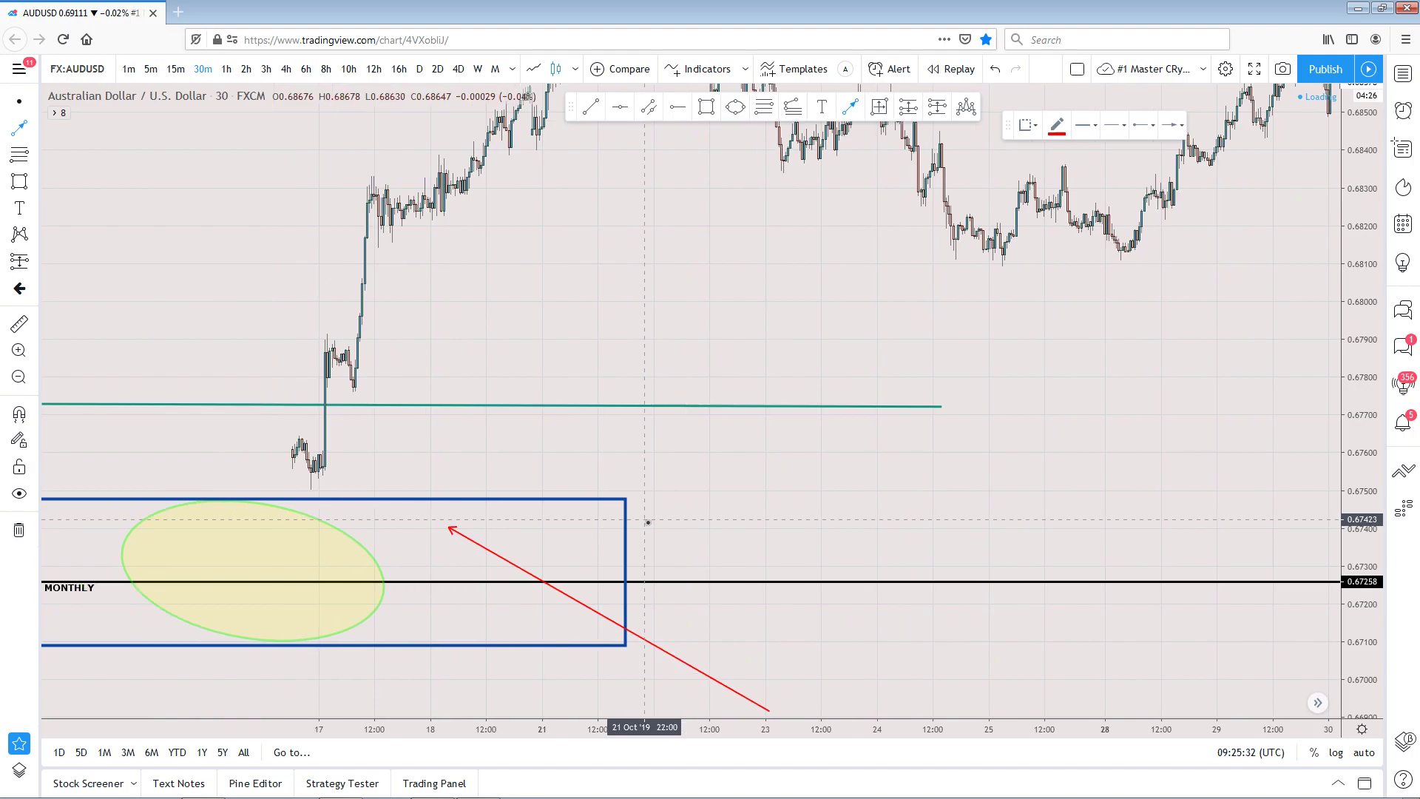
pyautogui.scroll(-1, 651, 511)
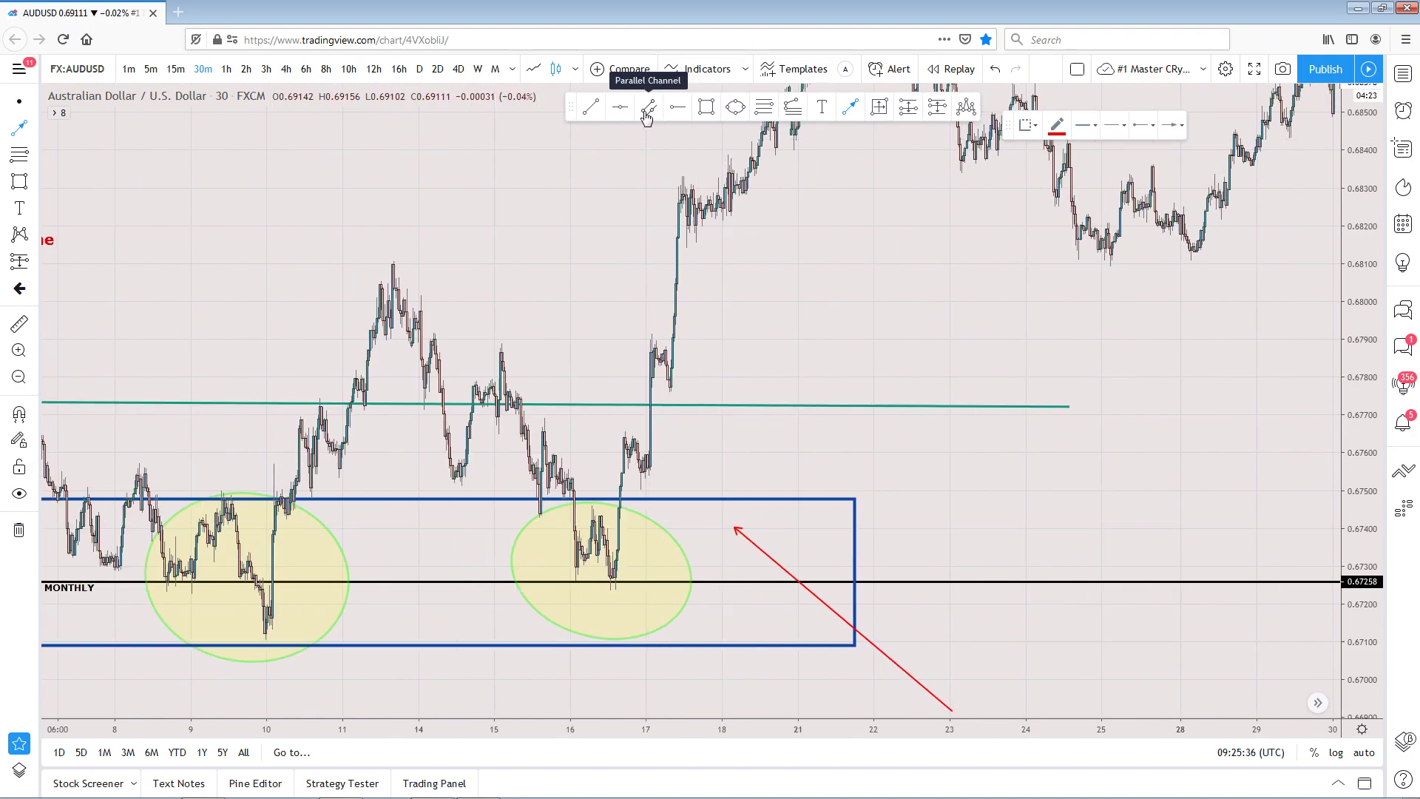
pyautogui.click(598, 113)
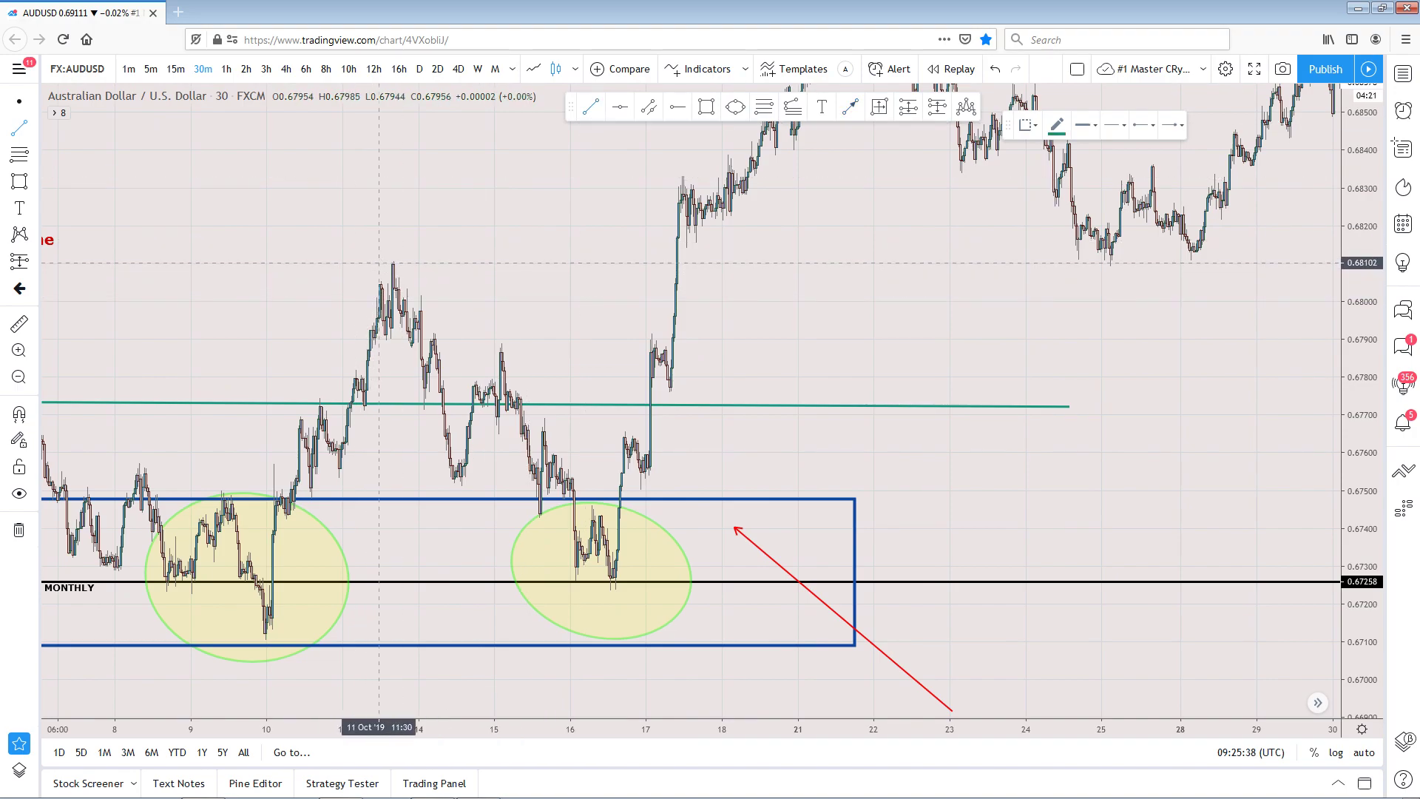
pyautogui.click(392, 261)
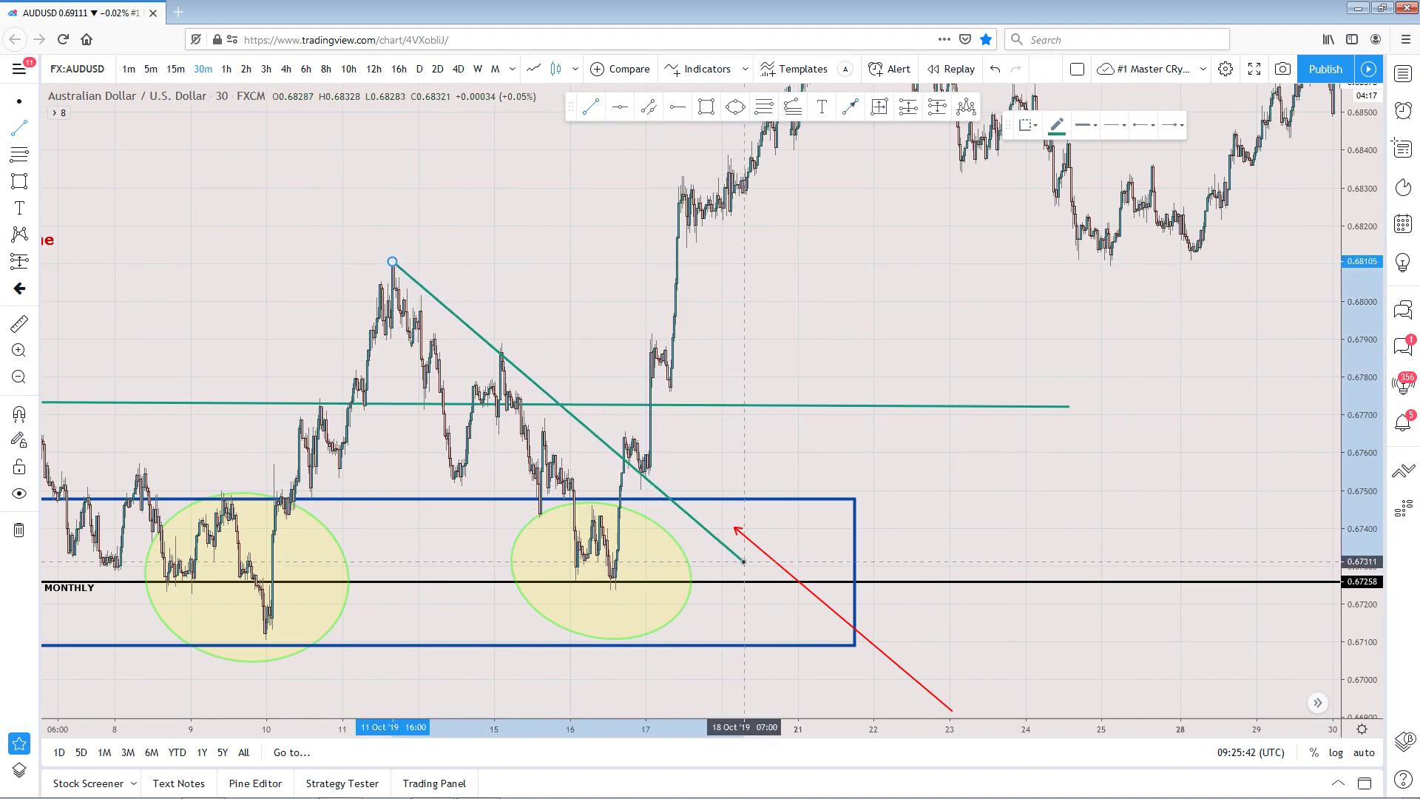
pyautogui.click(743, 561)
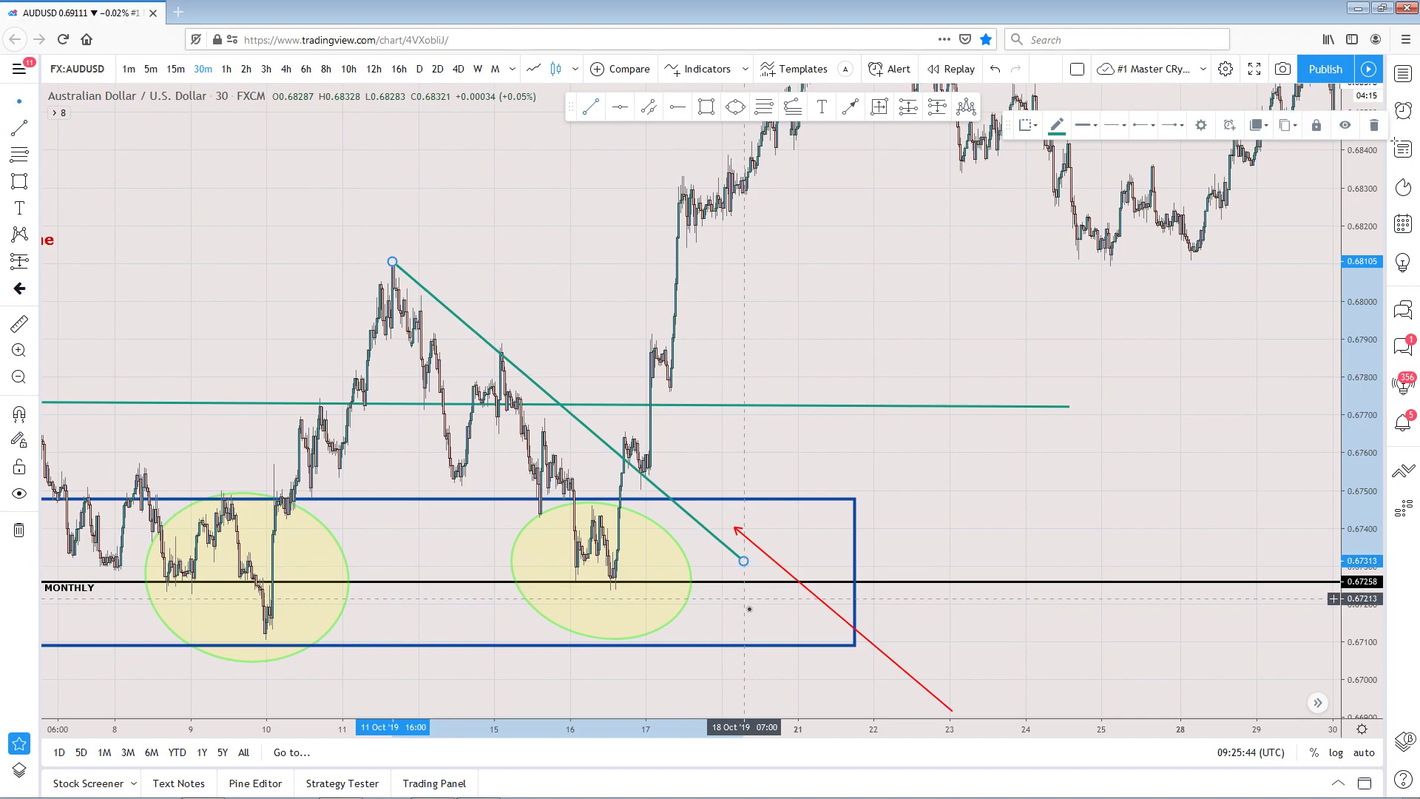
# - Move the red arrow's tip into the last touch ellipse
pyautogui.click(750, 609)
pyautogui.scroll(1, 740, 585)
pyautogui.moveTo(708, 528); pyautogui.dragTo(609, 582)
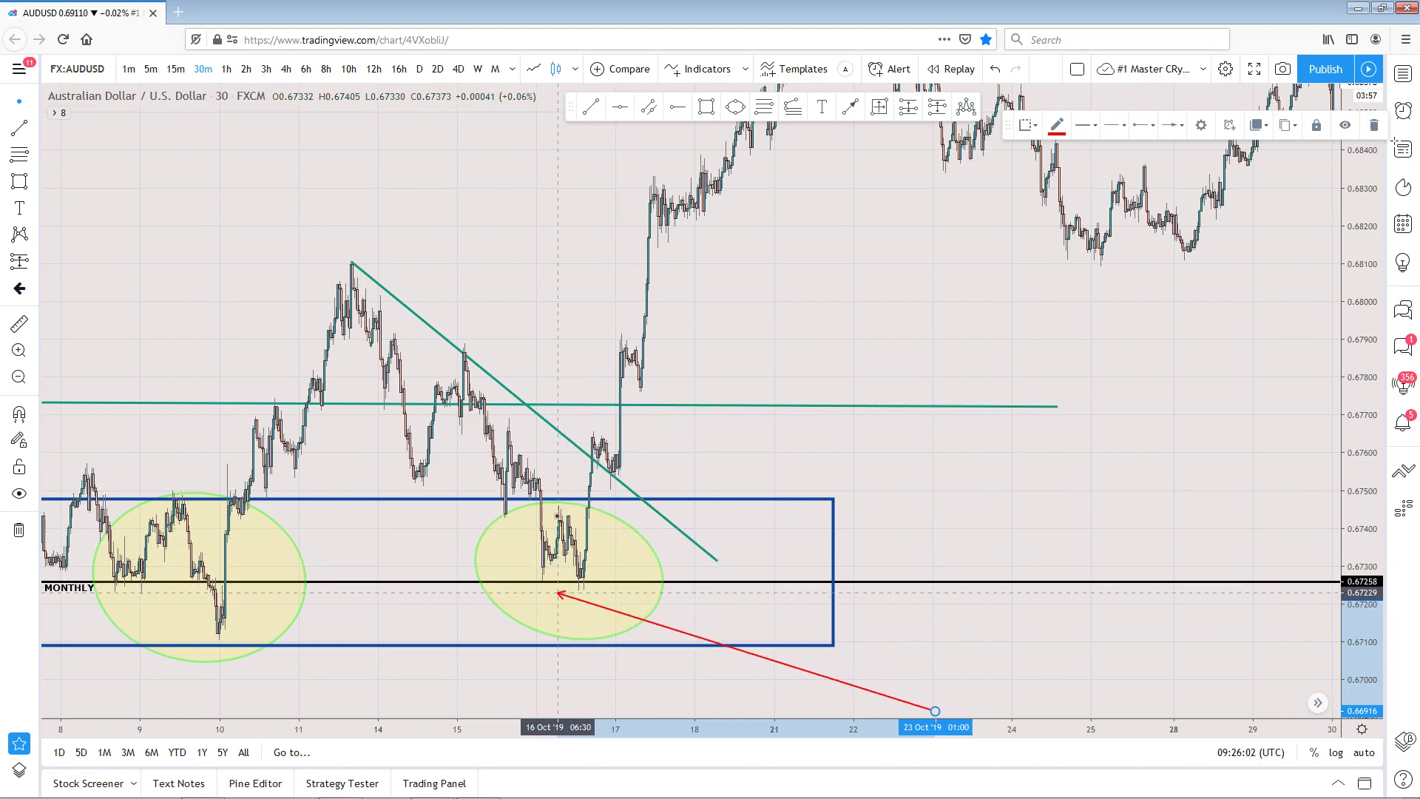
# - Drag the red arrow's tip inside the box near 14 October, just below MONTHLY
pyautogui.moveTo(585, 565)
pyautogui.mouseDown()
pyautogui.moveTo(473, 374)
pyautogui.moveTo(570, 496)
pyautogui.moveTo(599, 568)
pyautogui.moveTo(608, 445)
pyautogui.moveTo(628, 482)
pyautogui.moveTo(624, 440)
pyautogui.moveTo(633, 475)
pyautogui.moveTo(602, 459)
pyautogui.moveTo(626, 455)
pyautogui.moveTo(614, 474)
pyautogui.moveTo(642, 451)
pyautogui.moveTo(631, 610)
pyautogui.moveTo(590, 602)
pyautogui.moveTo(966, 639)
pyautogui.moveTo(1014, 611)
pyautogui.moveTo(1002, 590)
pyautogui.moveTo(929, 583)
pyautogui.moveTo(1003, 573)
pyautogui.moveTo(969, 595)
pyautogui.moveTo(987, 583)
pyautogui.moveTo(581, 601)
pyautogui.moveTo(384, 592)
pyautogui.moveTo(281, 570)
pyautogui.moveTo(318, 498)
pyautogui.moveTo(507, 584)
pyautogui.moveTo(601, 607)
pyautogui.moveTo(808, 618)
pyautogui.mouseUp()
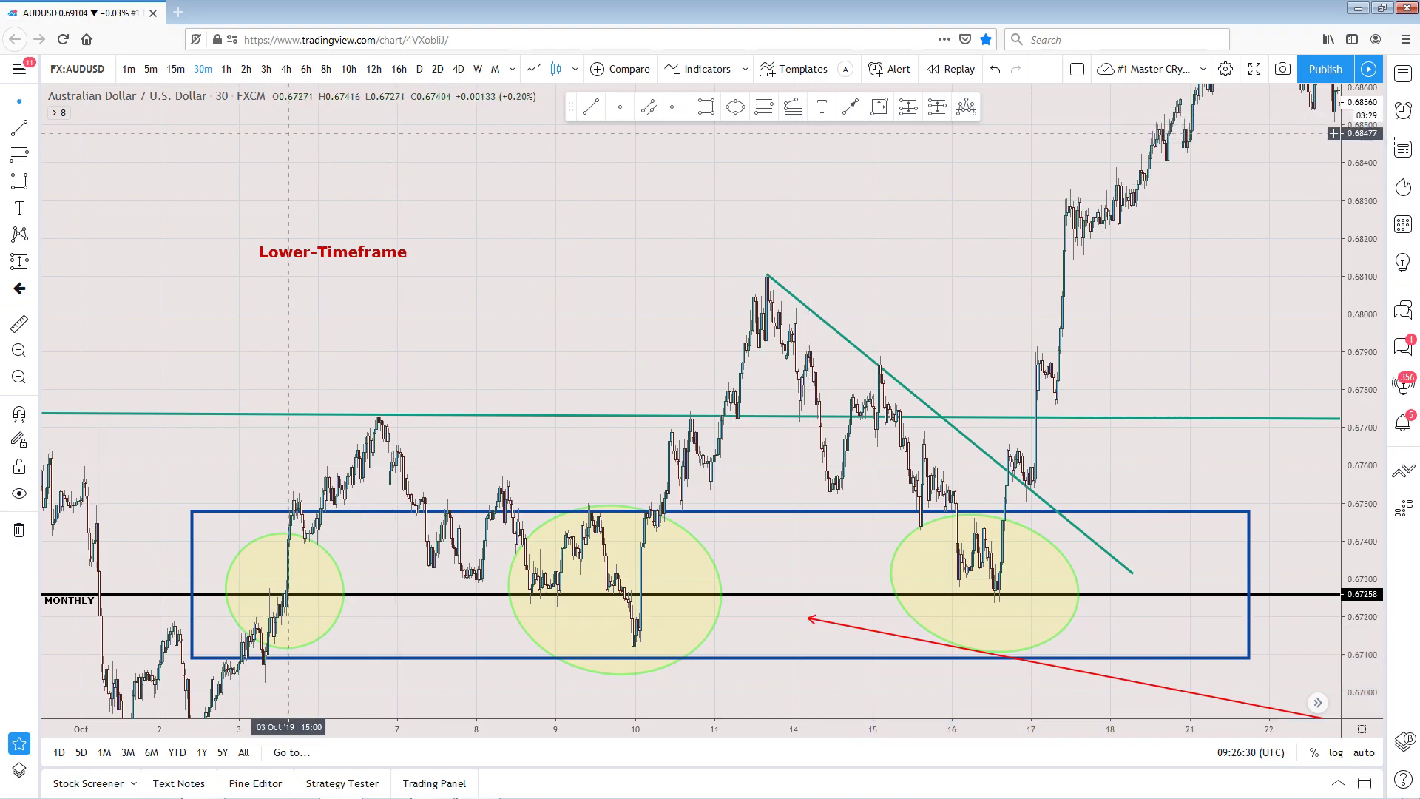
# - Switch AUDUSD to 15-minute bars and bring the touch ellipse and trendline into view
pyautogui.click(172, 70)
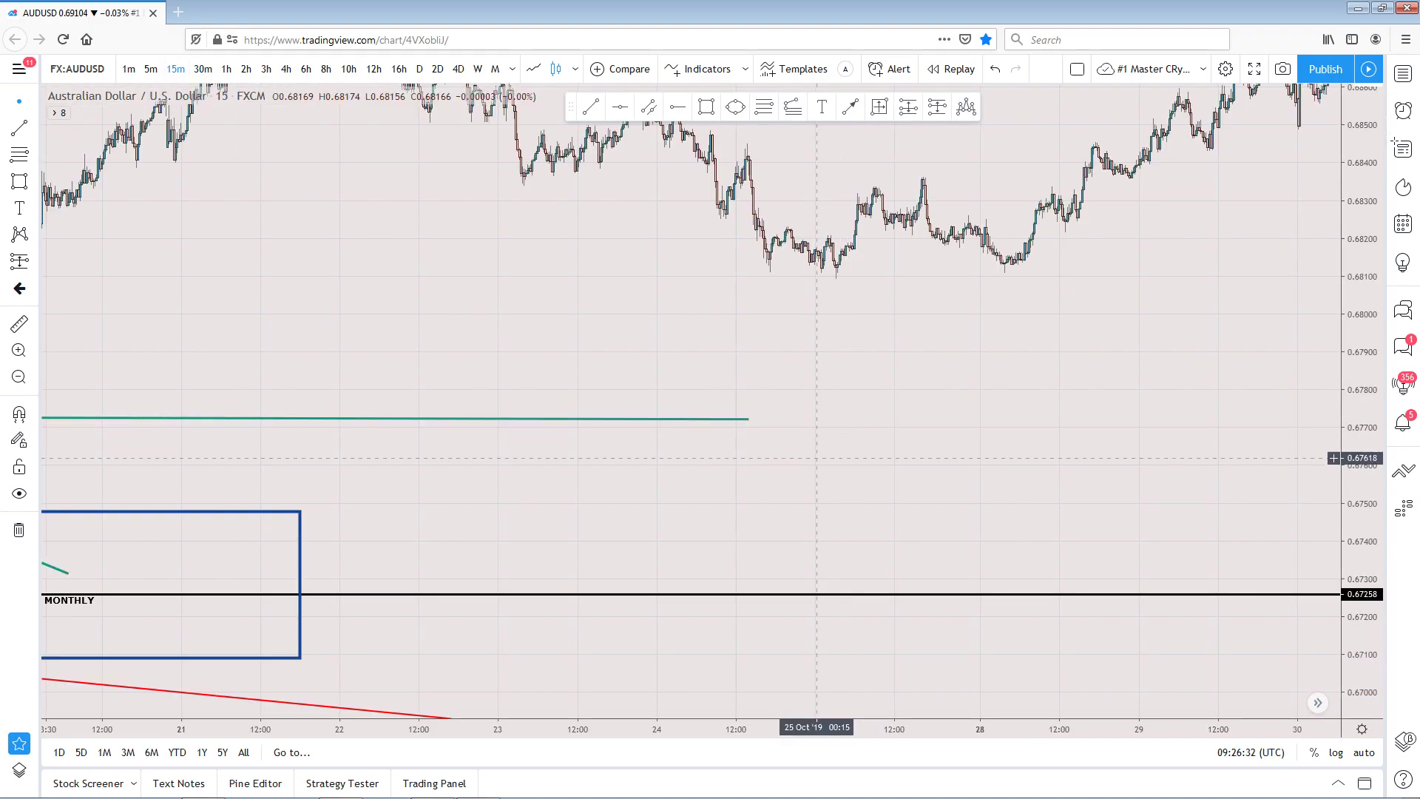
pyautogui.scroll(-5, 713, 535)
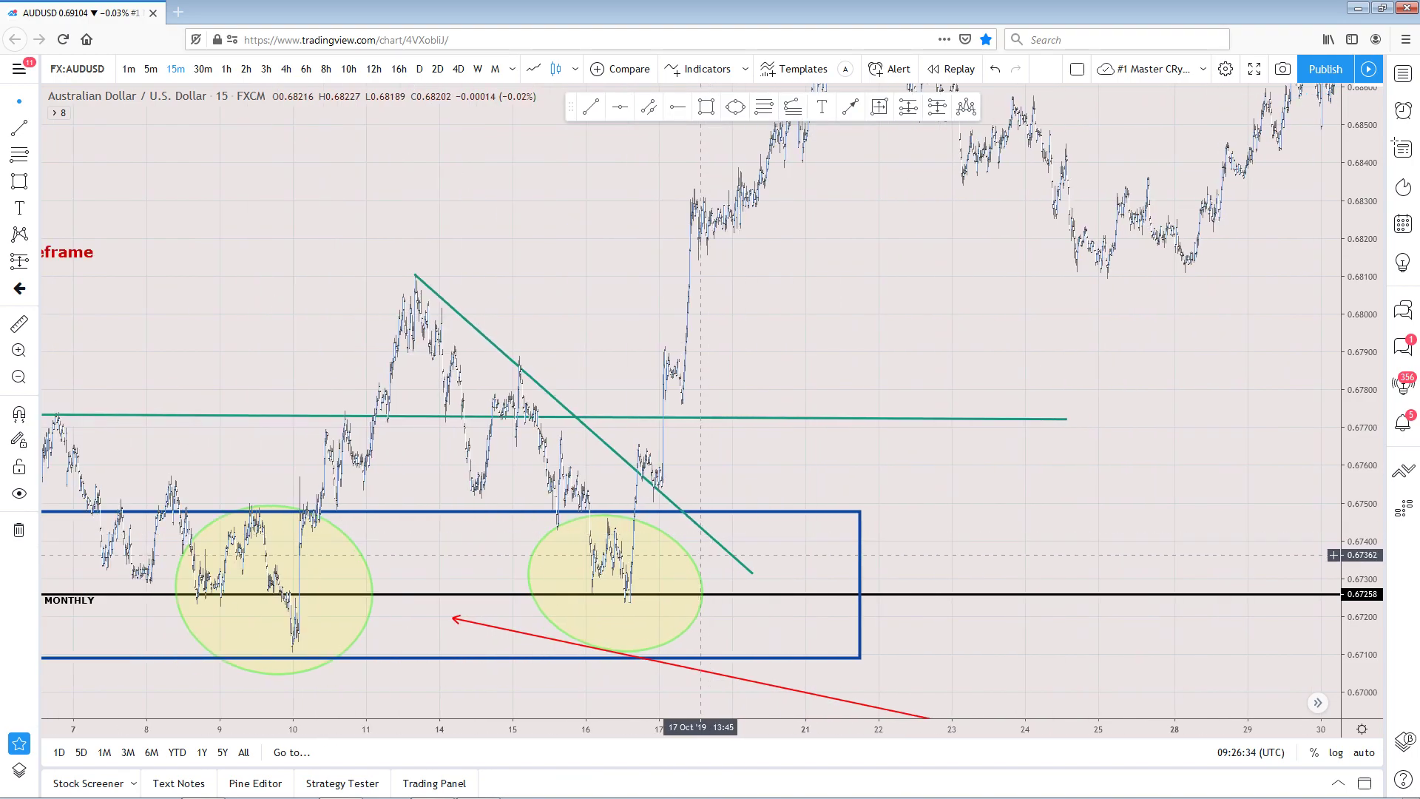
pyautogui.scroll(3, 658, 572)
pyautogui.moveTo(428, 624); pyautogui.dragTo(1143, 564)
pyautogui.scroll(2, 1139, 562)
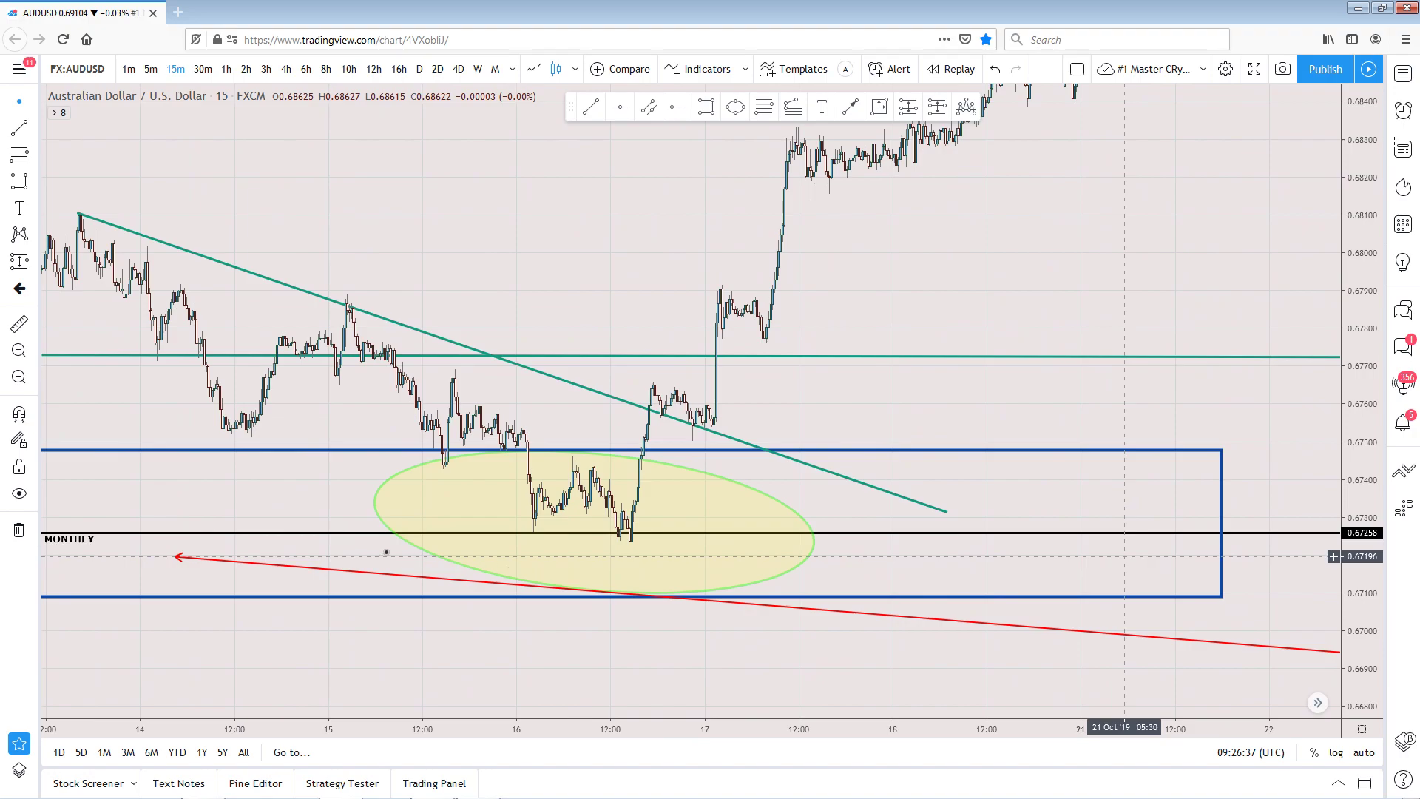
pyautogui.scroll(1, 177, 555)
# - Move the red arrow's tip onto the trendline retest near late 16 October, about 0.6752
pyautogui.moveTo(126, 558); pyautogui.dragTo(604, 547)
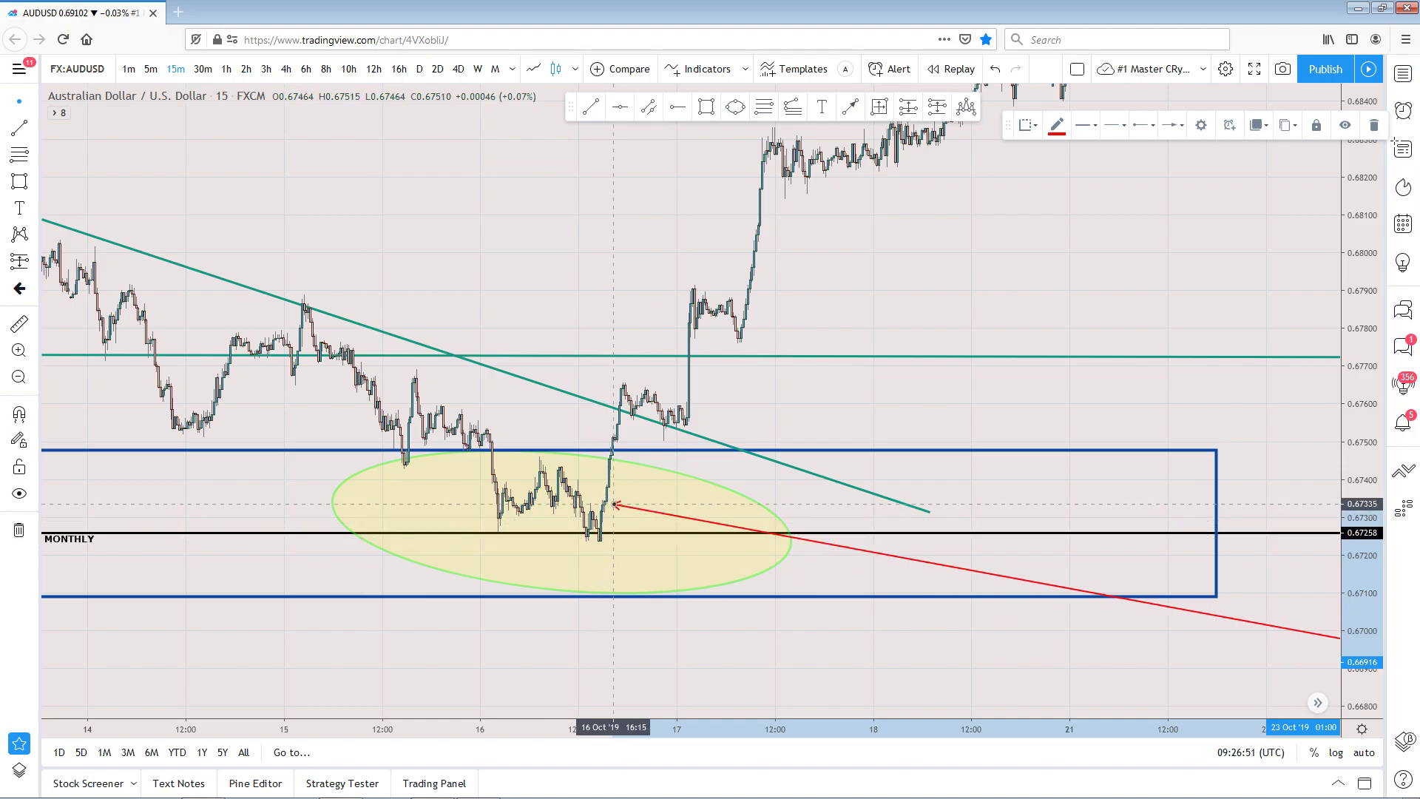
pyautogui.moveTo(592, 479); pyautogui.dragTo(596, 513)
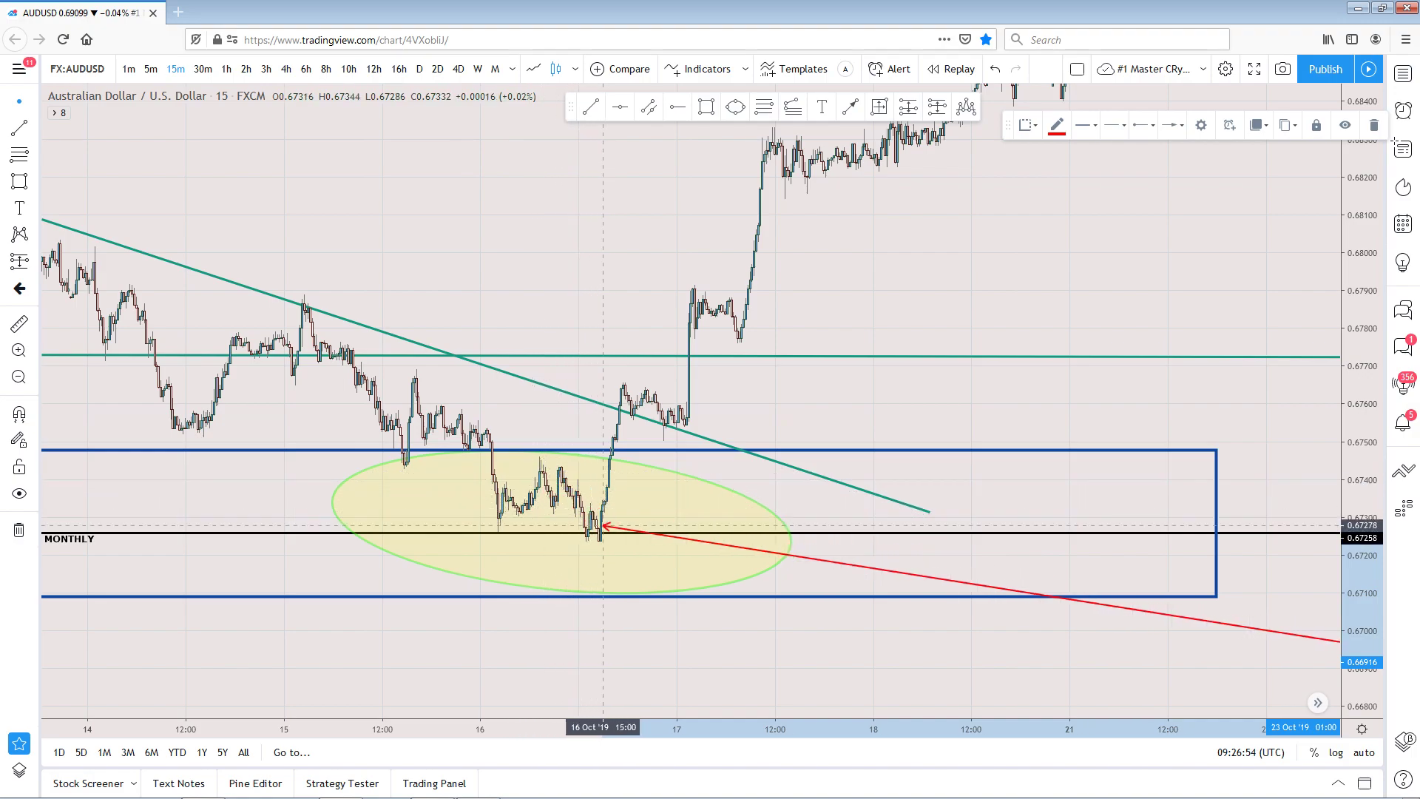
pyautogui.moveTo(599, 513); pyautogui.dragTo(587, 562)
pyautogui.moveTo(611, 511); pyautogui.dragTo(576, 548)
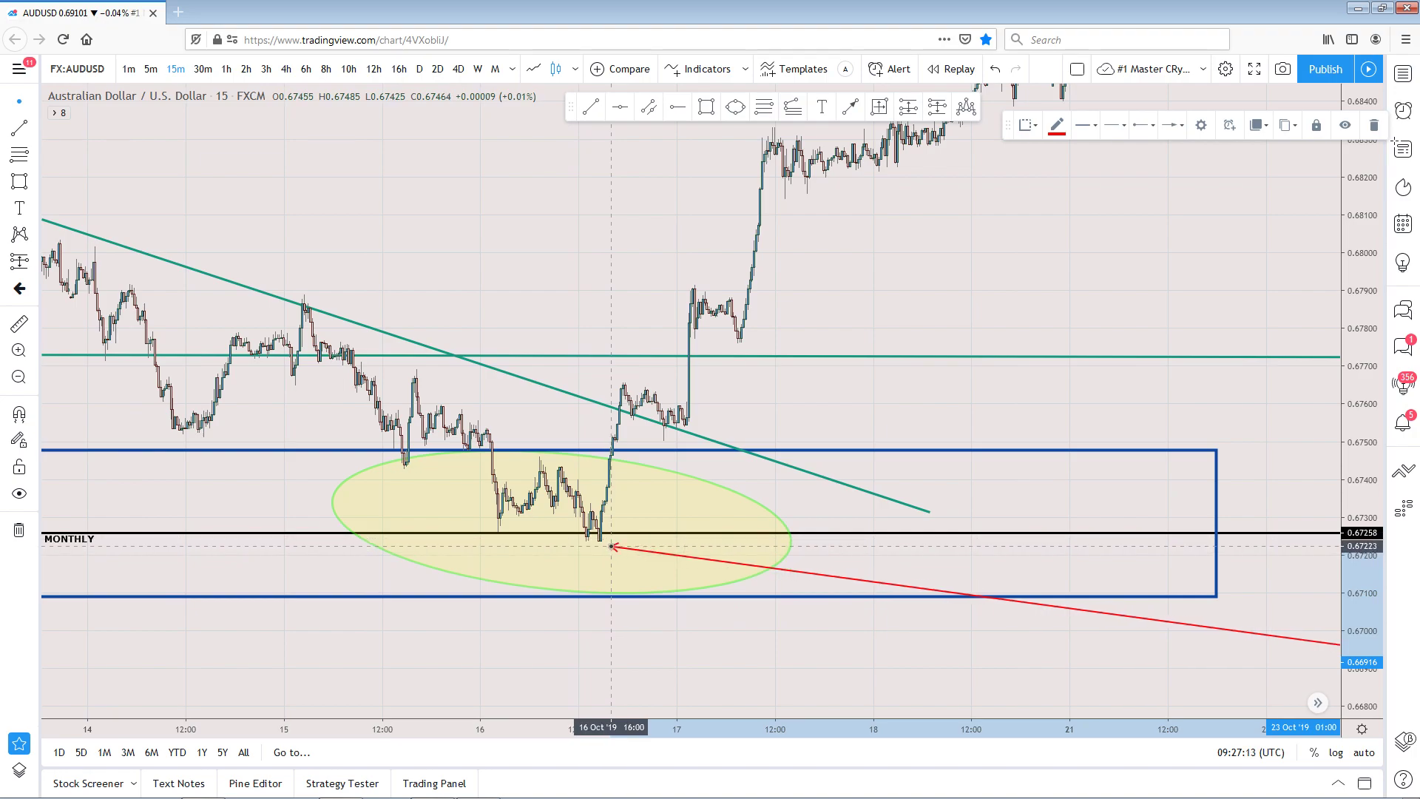
pyautogui.moveTo(614, 540); pyautogui.dragTo(666, 432)
# - Shift the chart view to reveal the range box's right edge
pyautogui.moveTo(234, 184); pyautogui.dragTo(452, 270)
pyautogui.scroll(-2, 452, 270)
pyautogui.moveTo(636, 287); pyautogui.dragTo(406, 255)
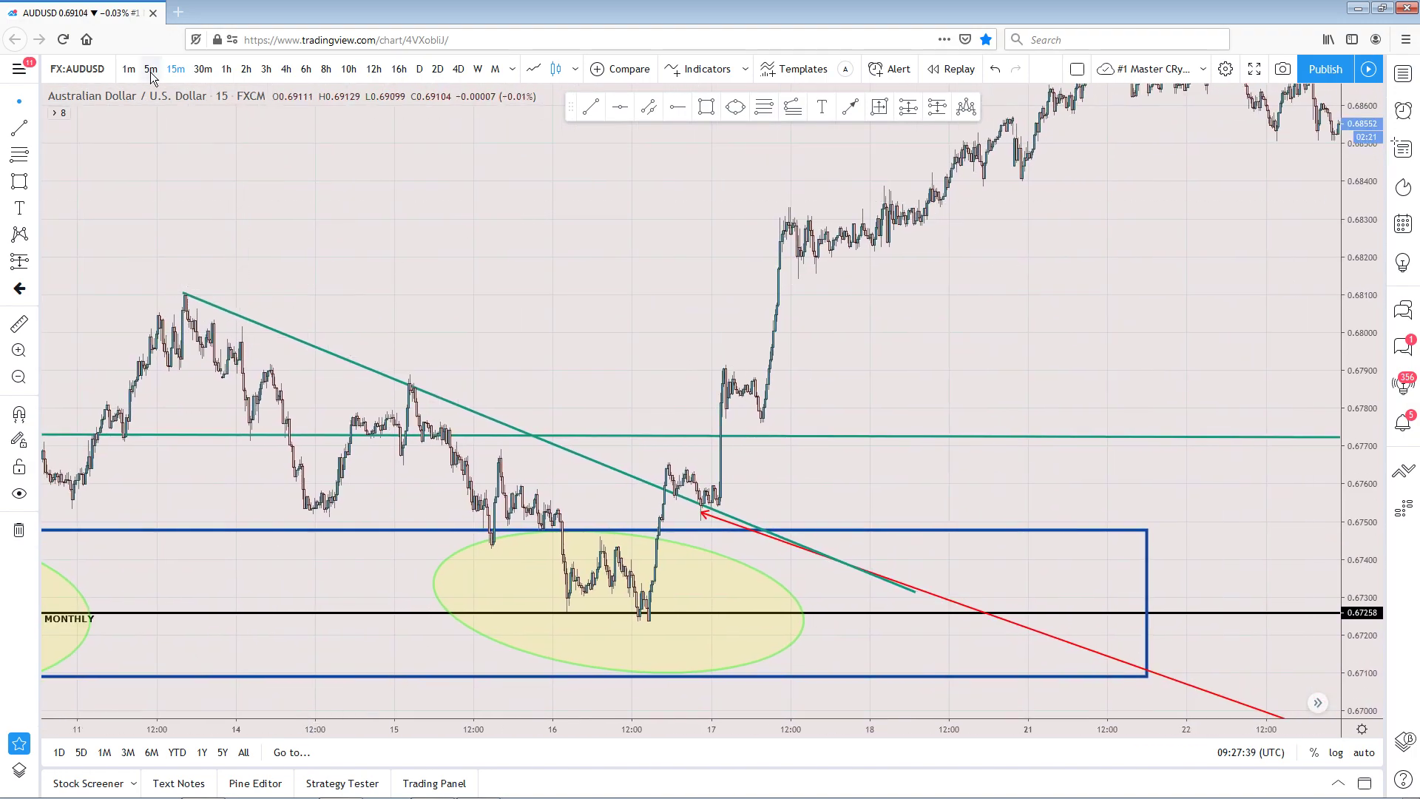
# - Switch to 5-minute bars and bring the mid-October drawings from day 14 into view
pyautogui.click(151, 71)
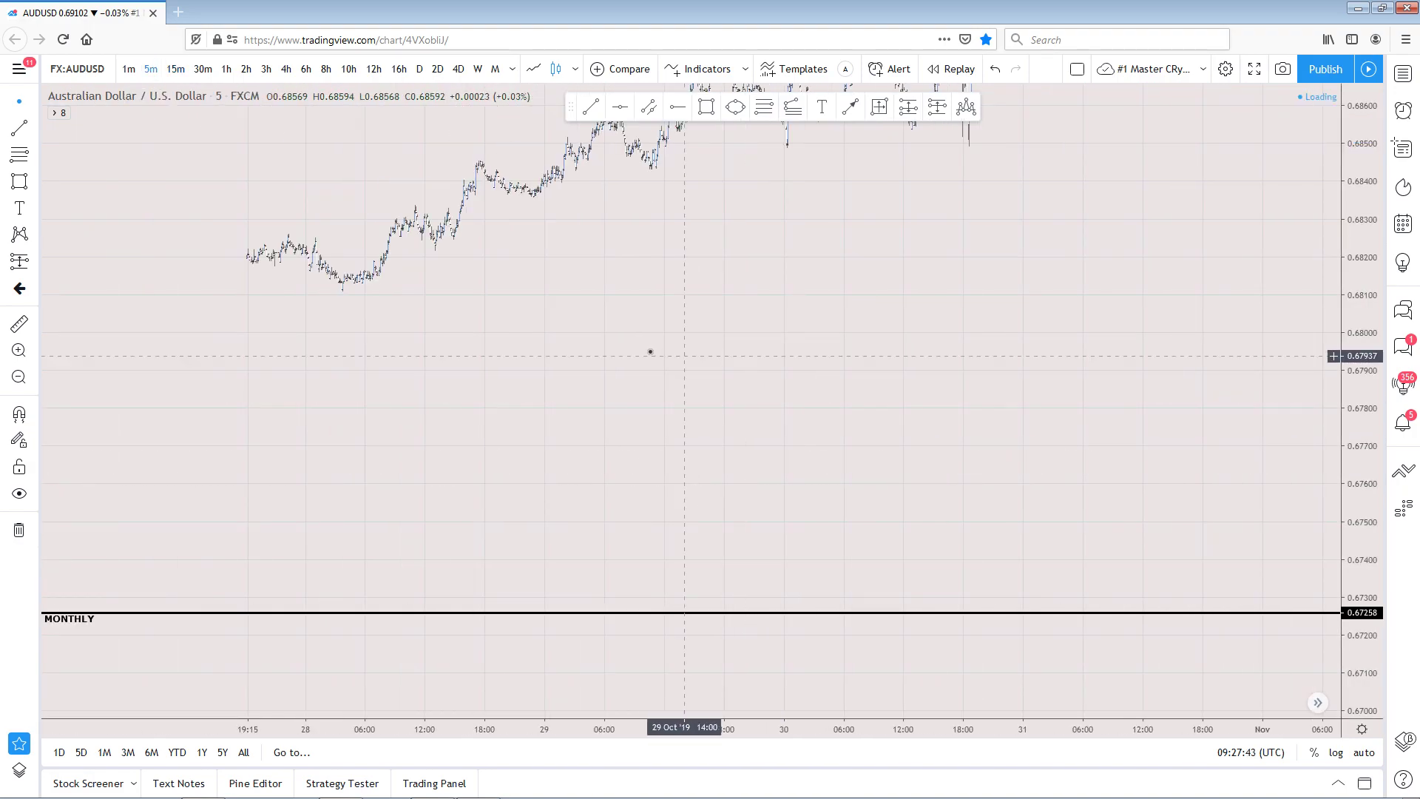
pyautogui.scroll(-5, 941, 445)
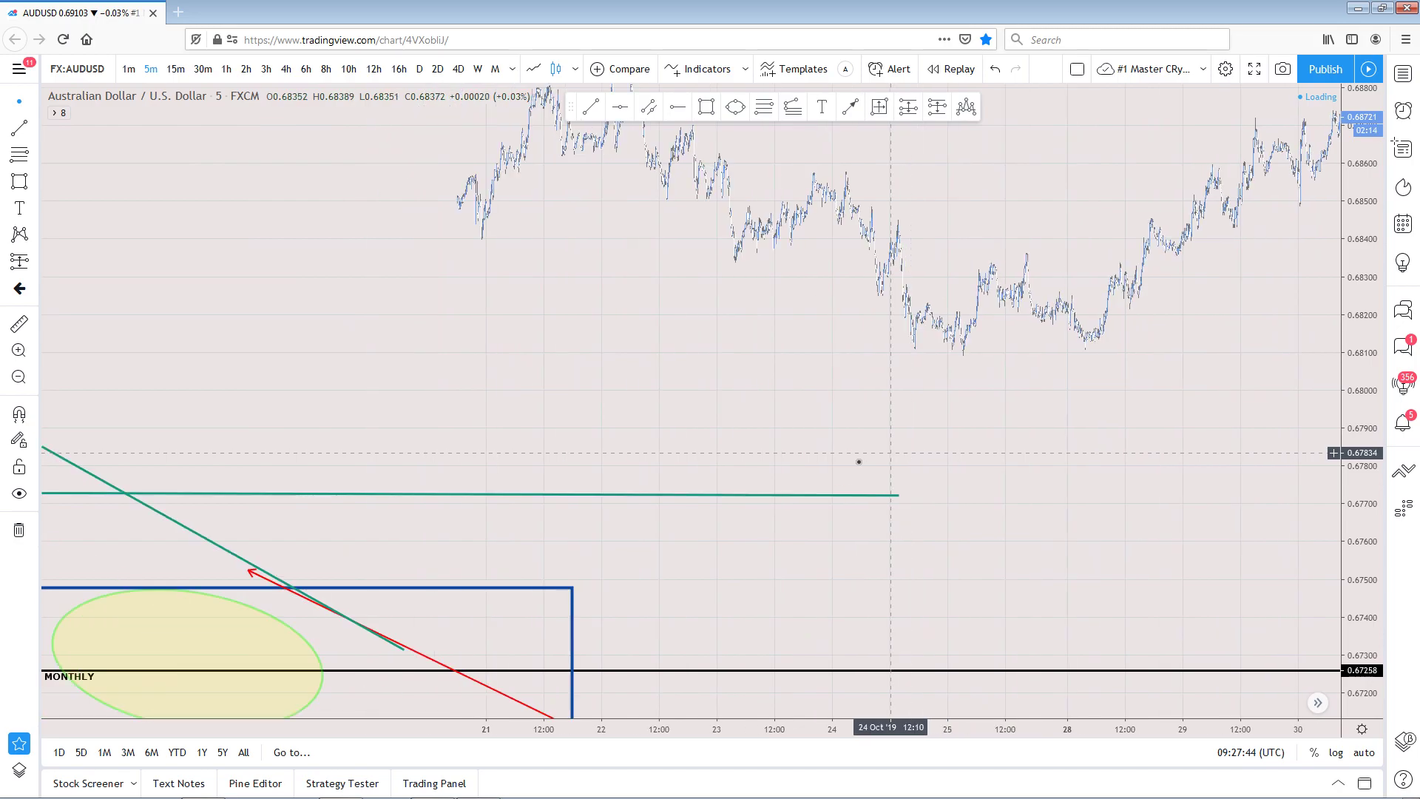
pyautogui.moveTo(678, 532); pyautogui.dragTo(1295, 361)
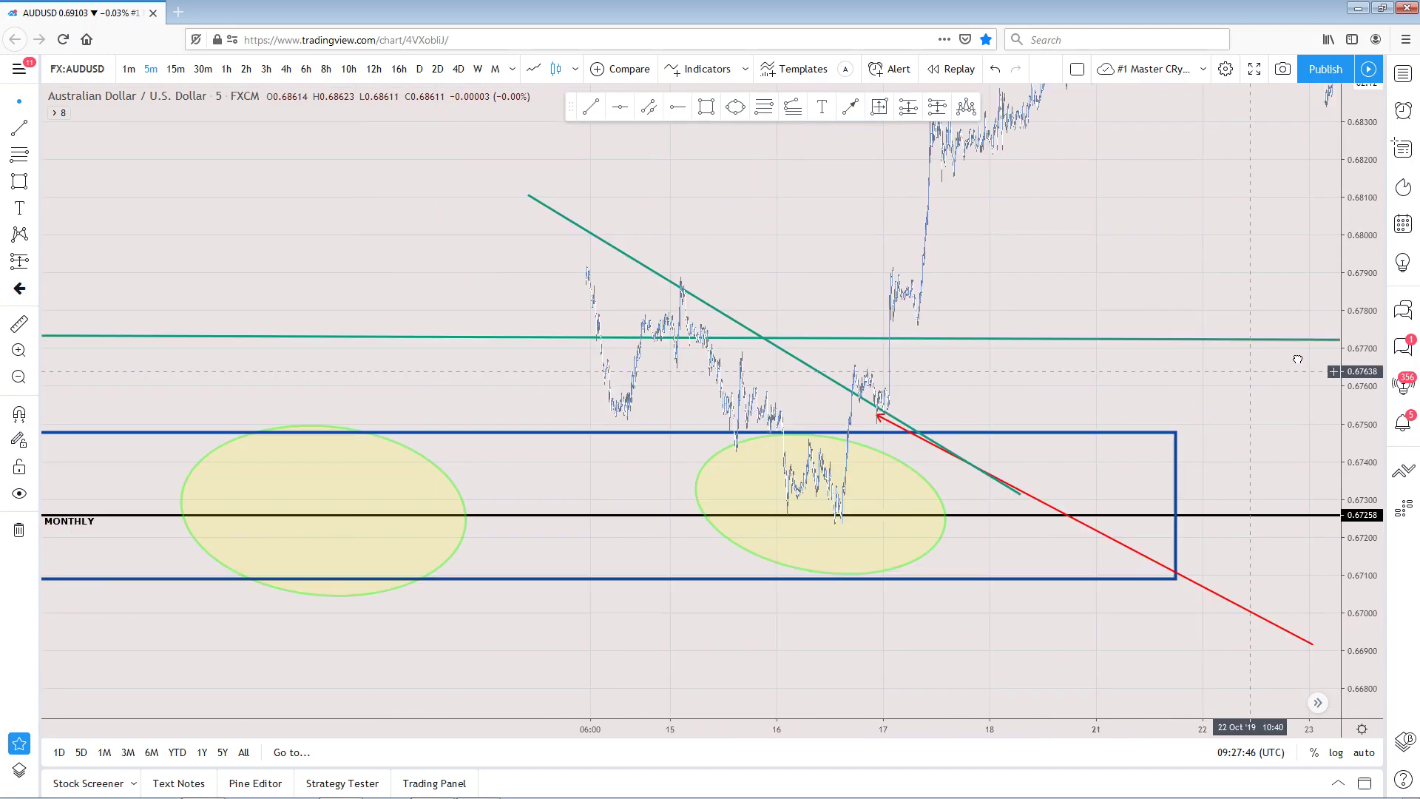
pyautogui.scroll(5, 778, 525)
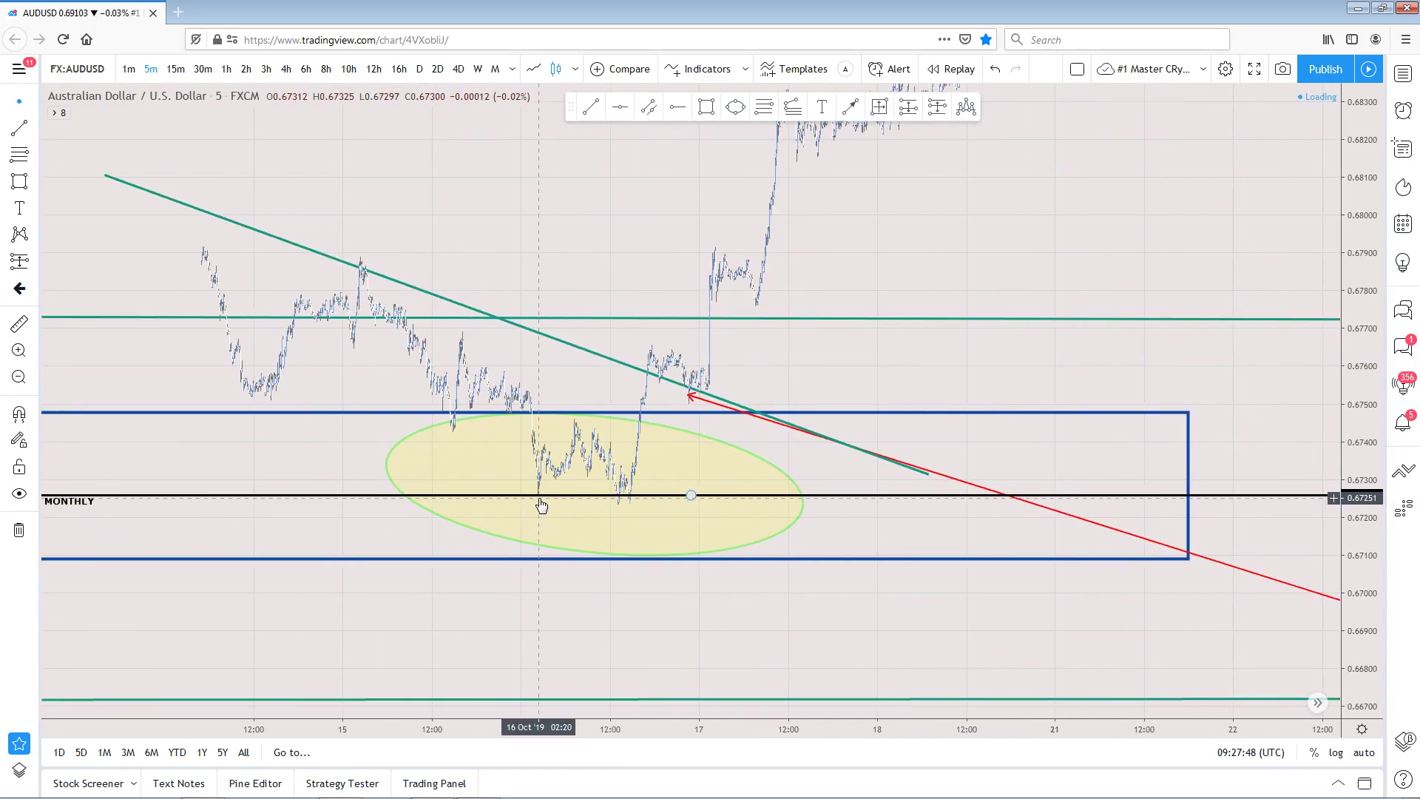
pyautogui.moveTo(1033, 545); pyautogui.dragTo(1273, 582)
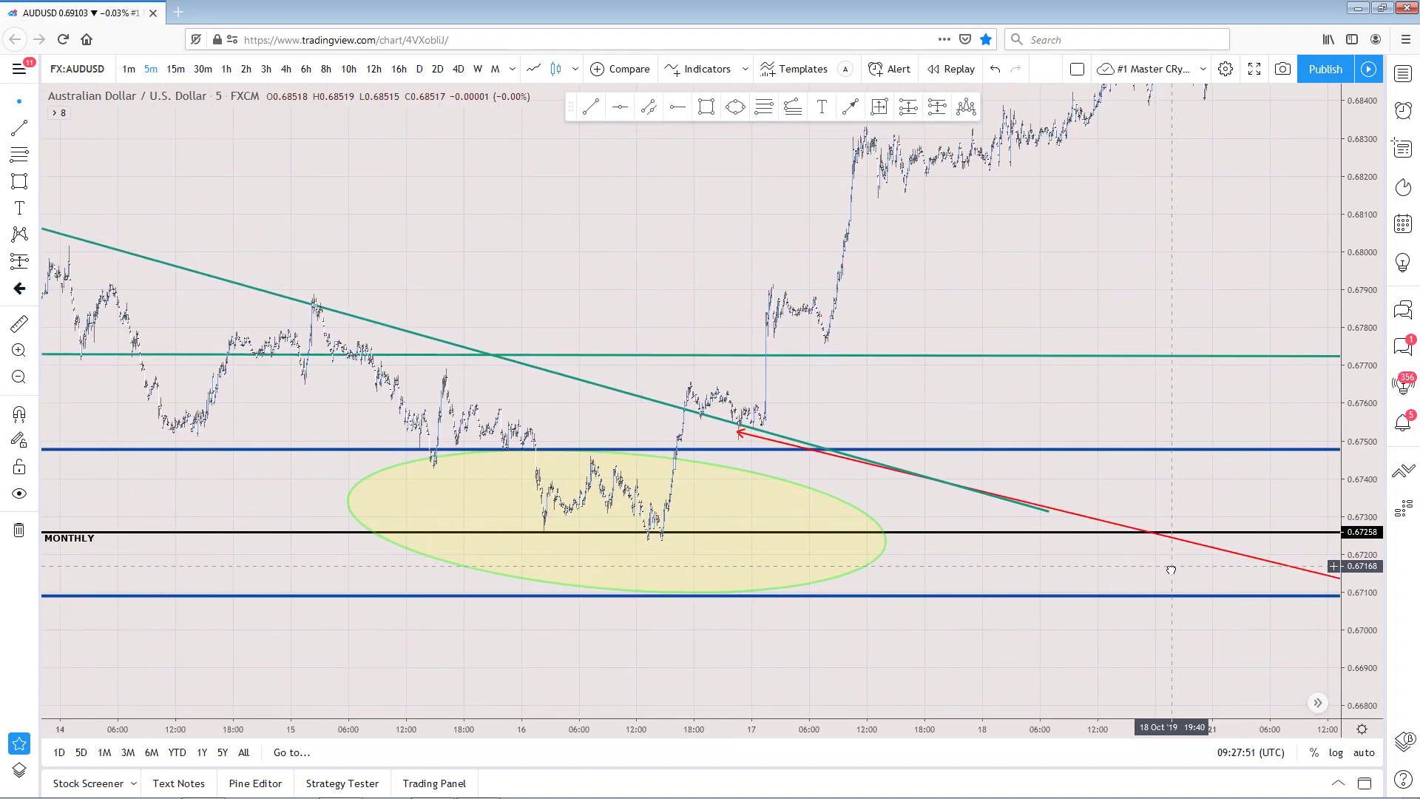
pyautogui.moveTo(1360, 592); pyautogui.dragTo(1360, 666)
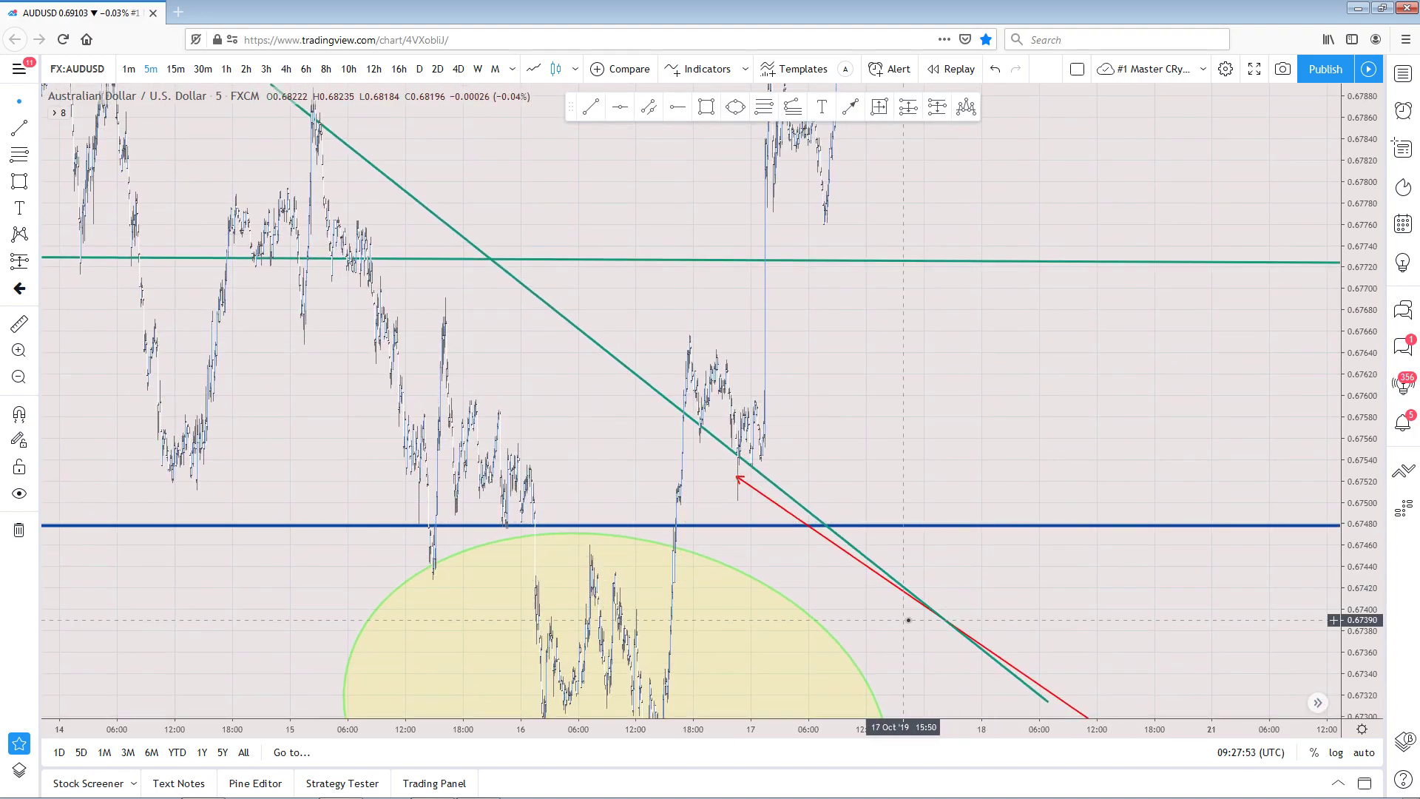
pyautogui.scroll(4, 761, 622)
# - Move the red arrow's tip into the last touch ellipse near 0.6738, then deselect it
pyautogui.moveTo(667, 676); pyautogui.dragTo(1221, 319)
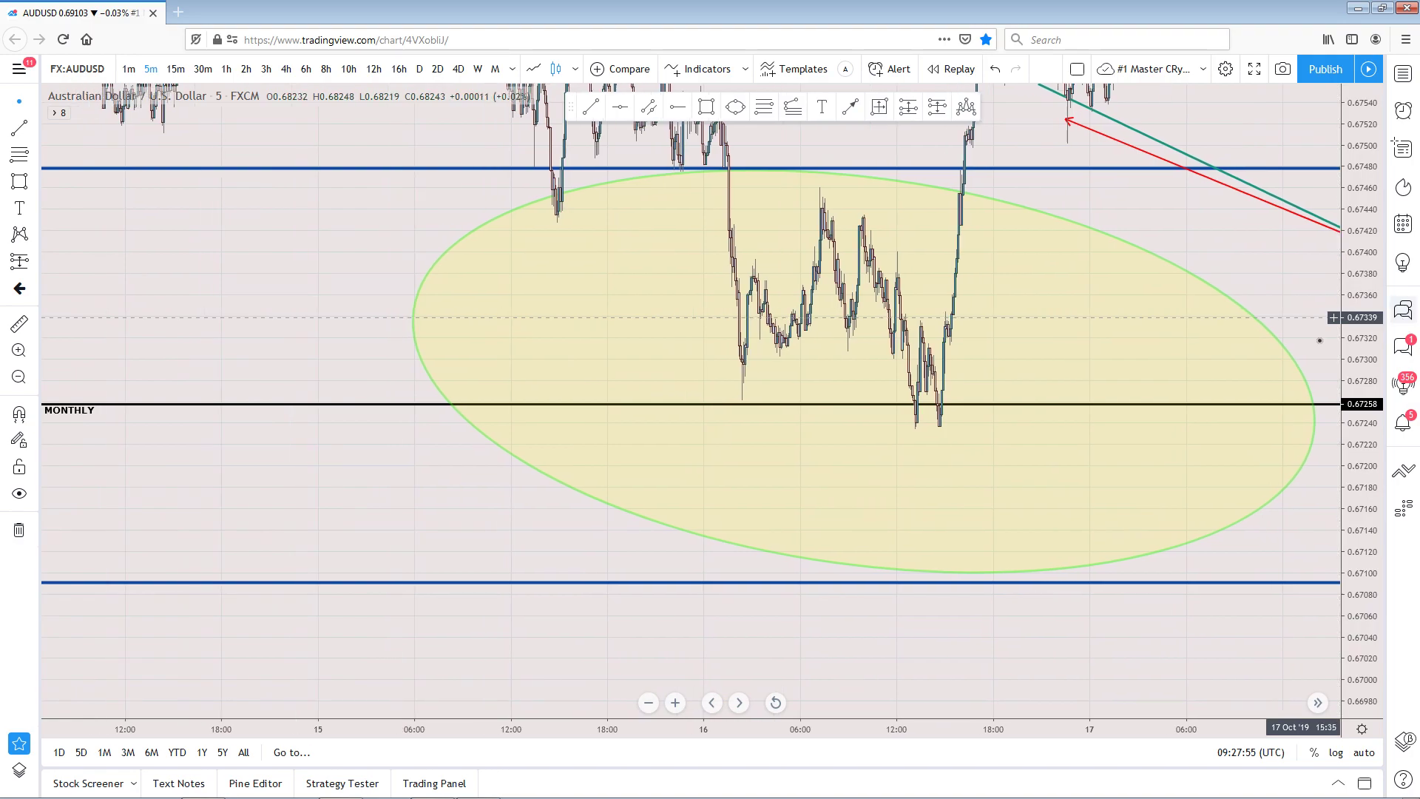
pyautogui.scroll(3, 1179, 381)
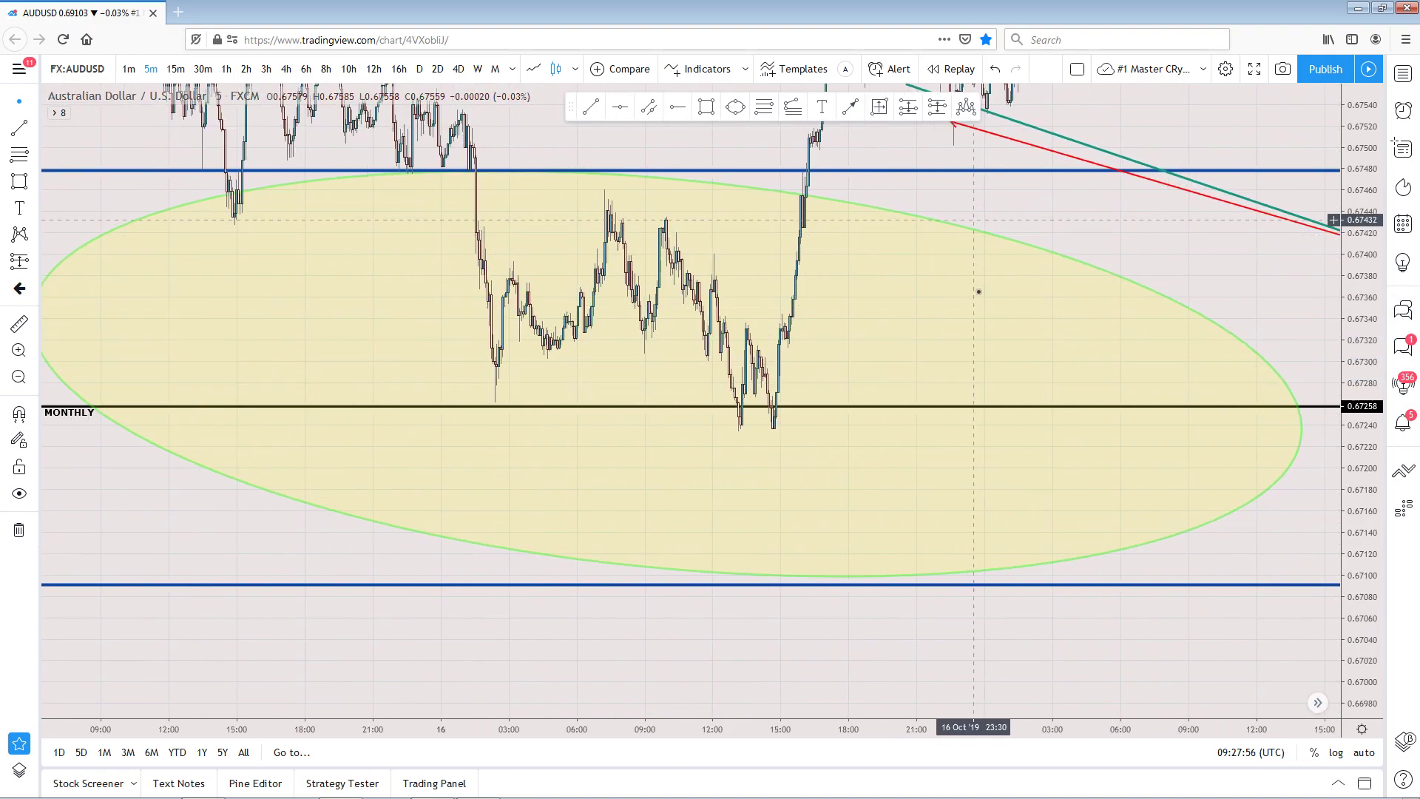
pyautogui.moveTo(1065, 229); pyautogui.dragTo(1023, 358)
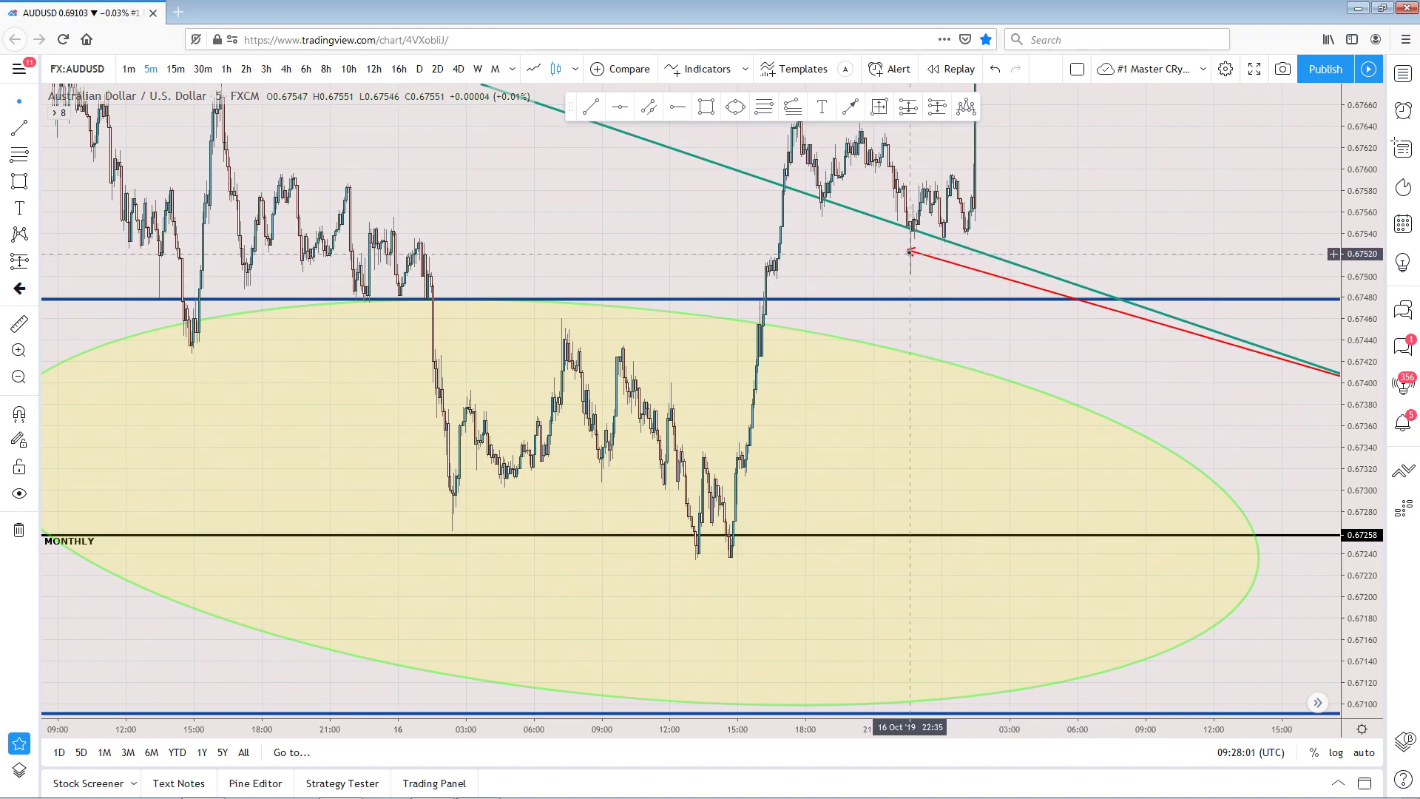
pyautogui.moveTo(910, 254); pyautogui.dragTo(846, 401)
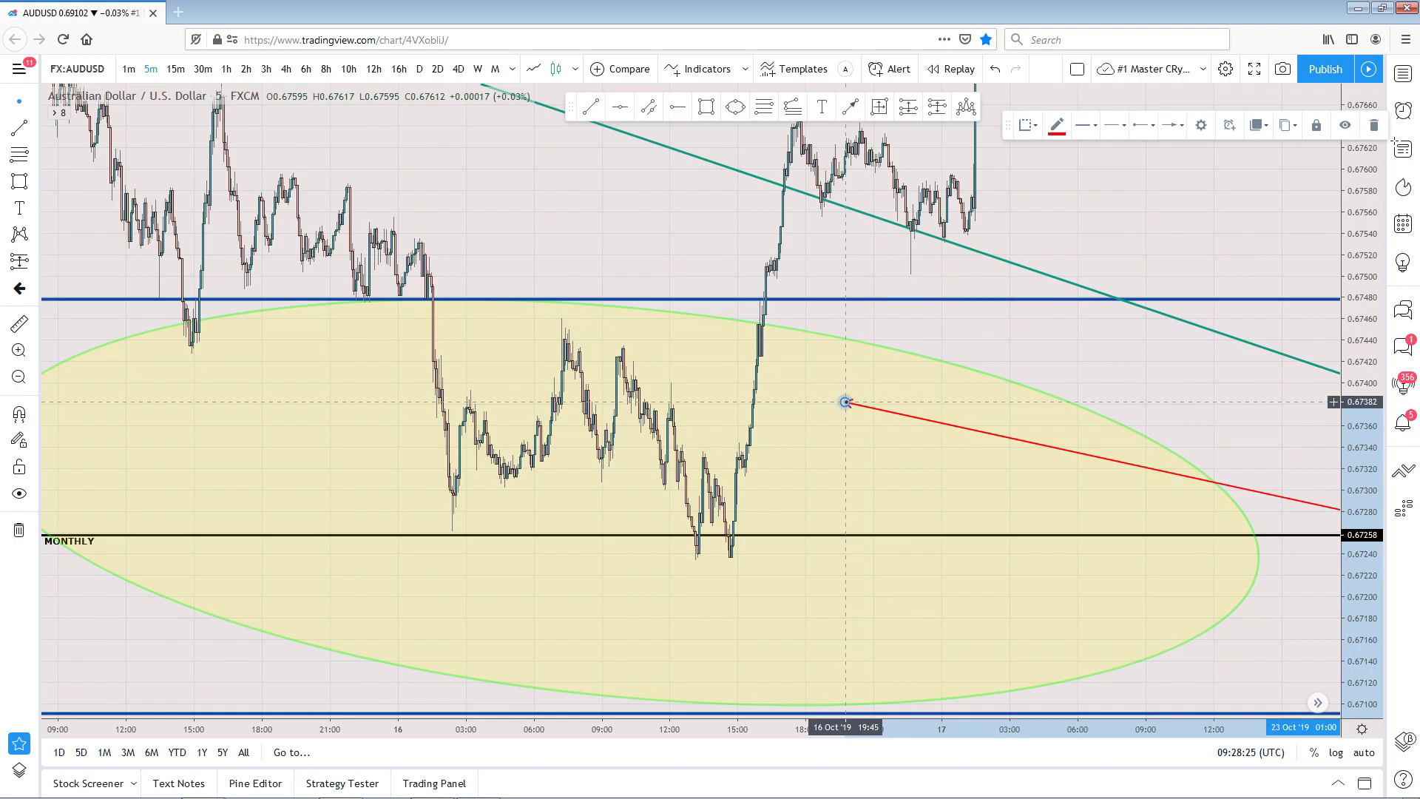
pyautogui.click(1116, 344)
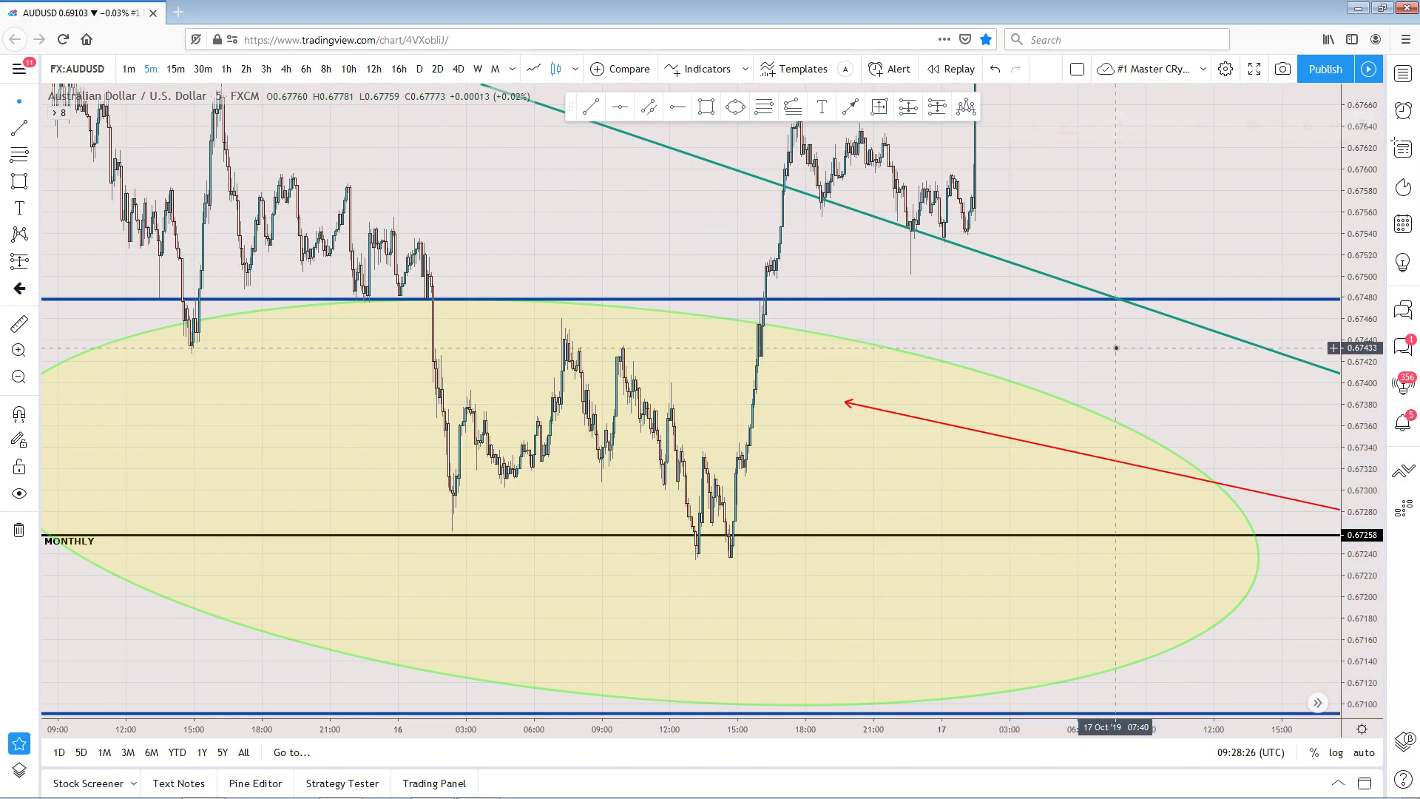
# - Zoom out and compress the price scale so both touch ellipses are visible
pyautogui.scroll(-2, 1116, 348)
pyautogui.scroll(-1, 1116, 348)
pyautogui.moveTo(1357, 280); pyautogui.dragTo(1358, 348)
pyautogui.scroll(-2, 1113, 488)
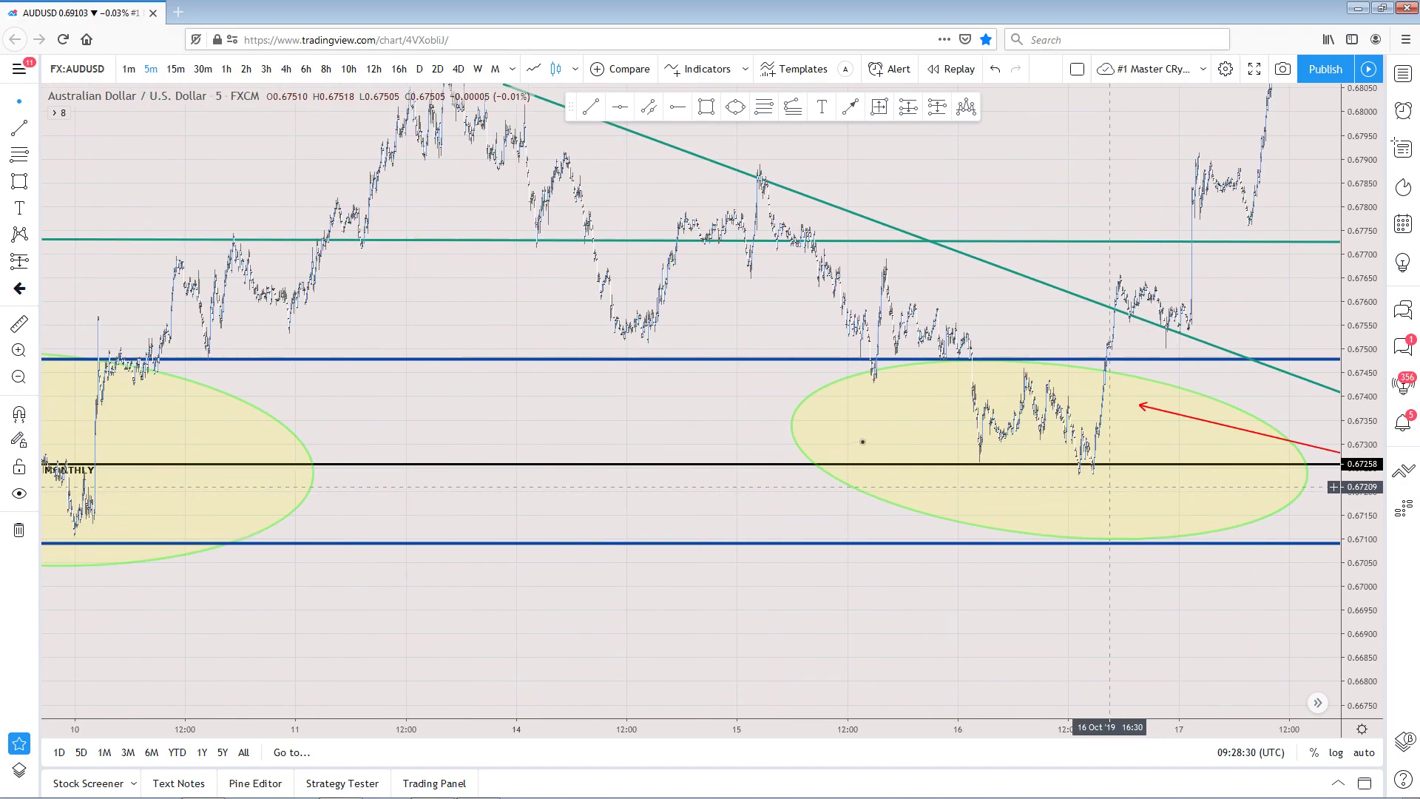
pyautogui.scroll(-3, 510, 456)
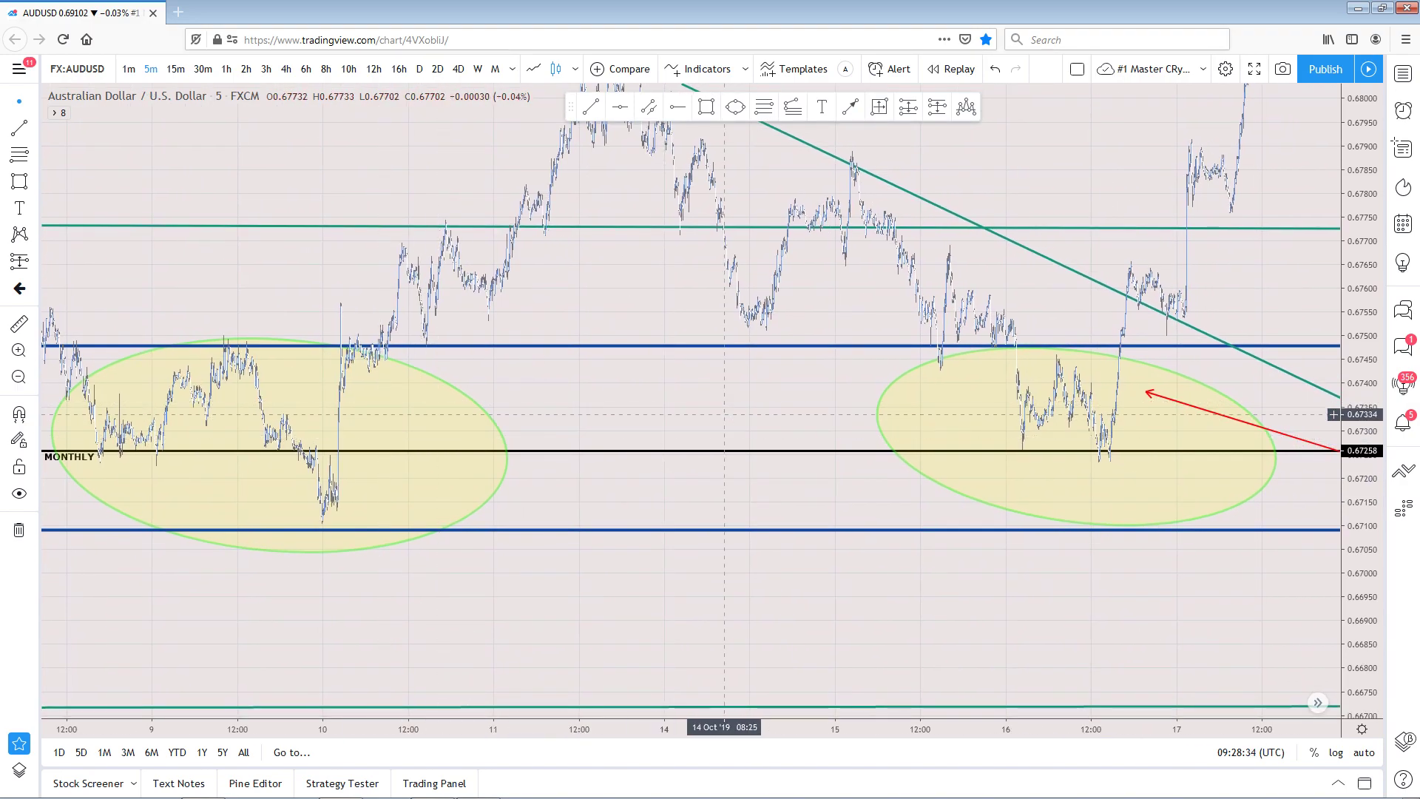
pyautogui.moveTo(640, 420); pyautogui.dragTo(488, 407)
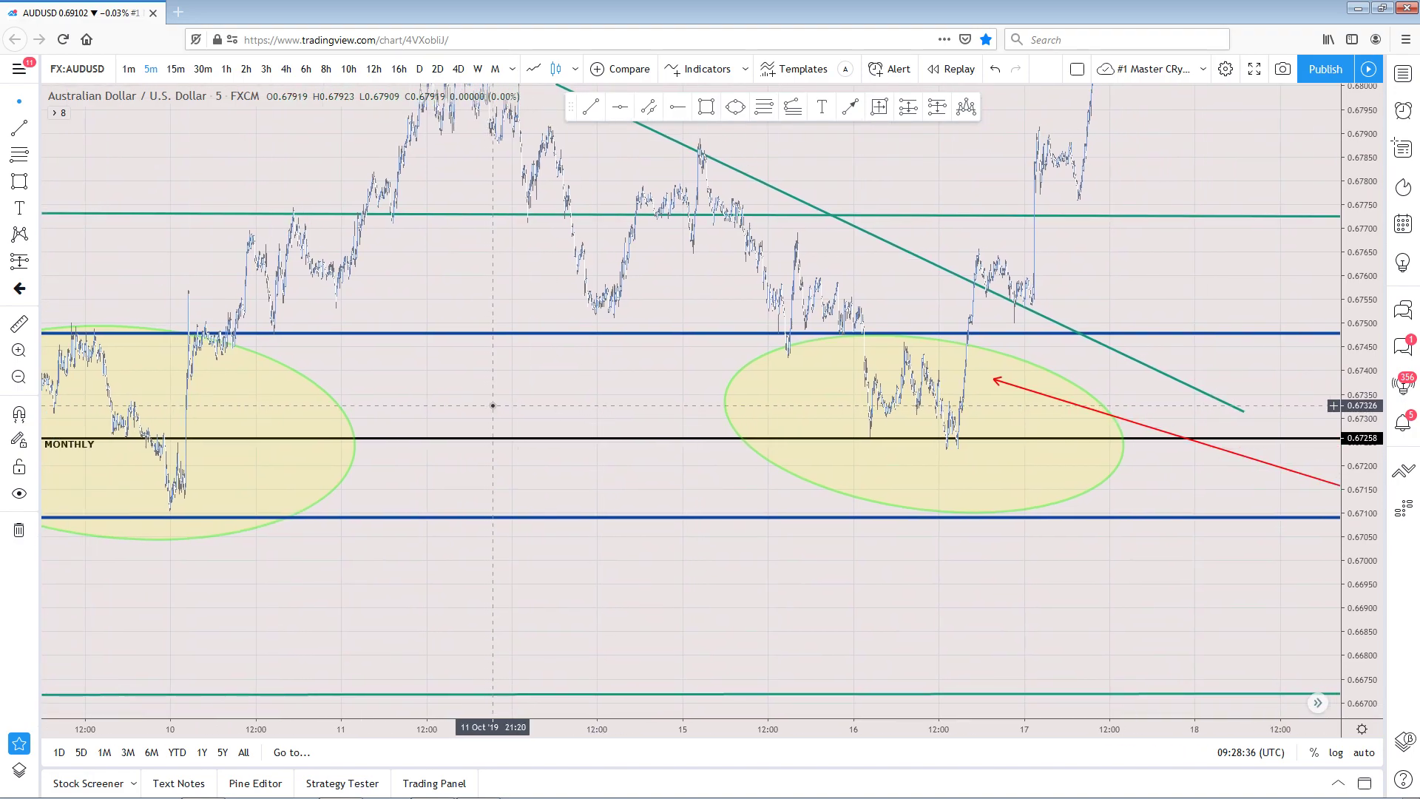